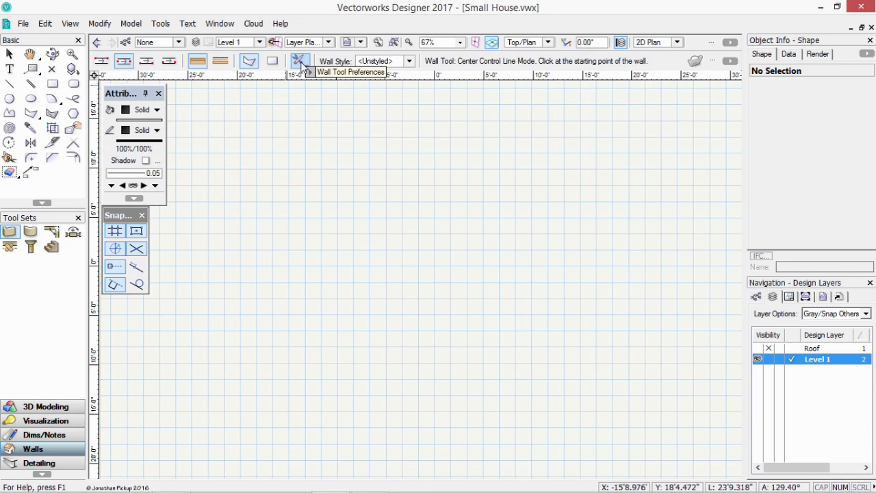
# - Change the Wall Preferences overall thickness from 6" to 4
pyautogui.click(300, 62)
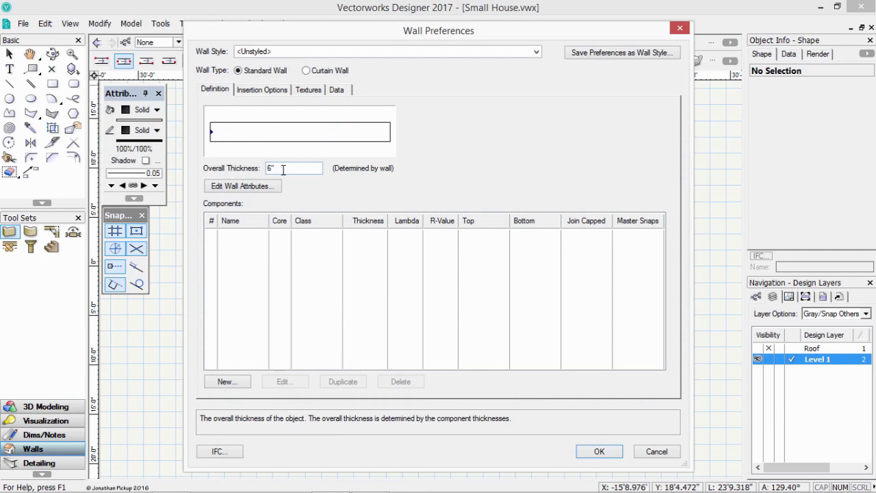
pyautogui.moveTo(282, 170); pyautogui.dragTo(243, 167)
pyautogui.write('4')
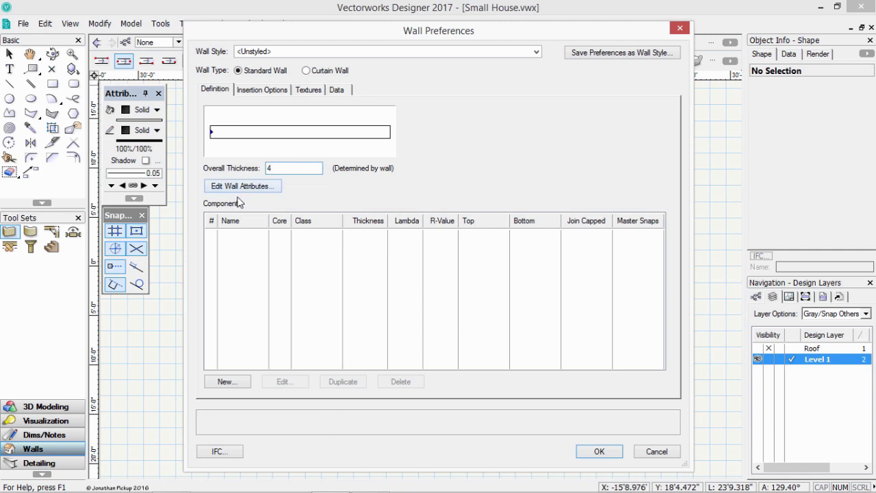
# - Set wall fill and pen to Class Style, colours By Class, and pen thickness to Class Thickness
pyautogui.click(240, 186)
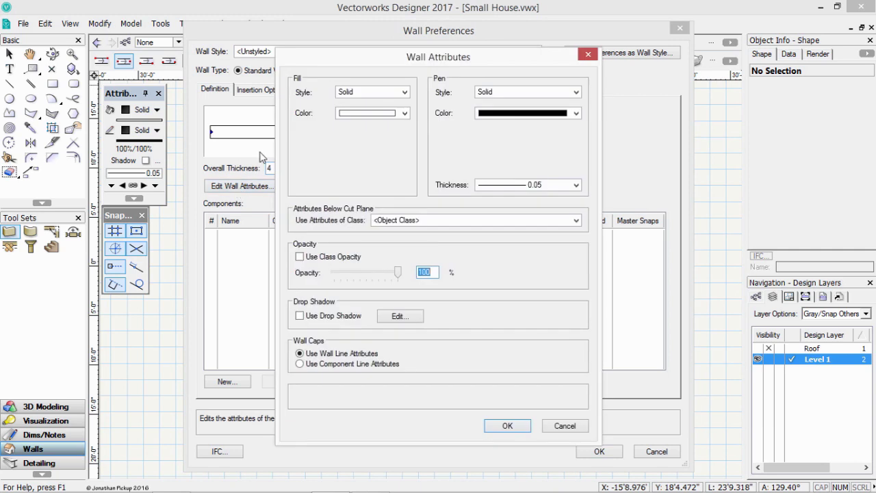
pyautogui.click(352, 95)
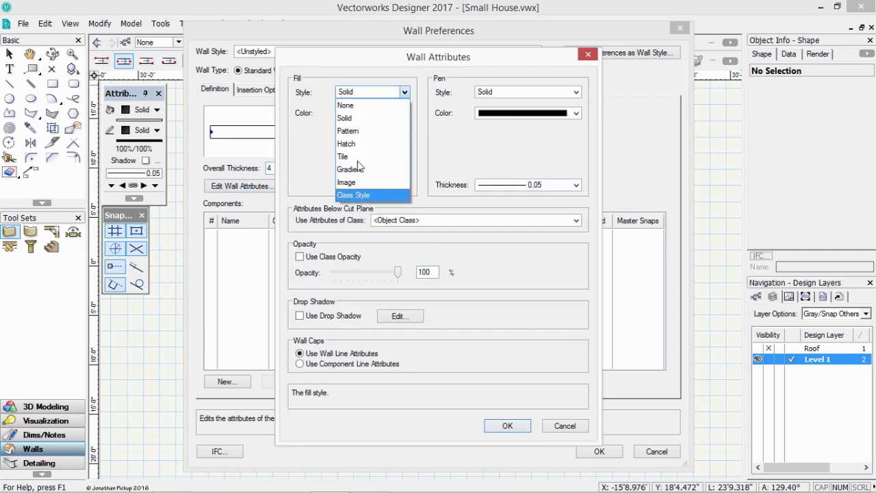
pyautogui.click(353, 195)
pyautogui.click(373, 113)
pyautogui.click(364, 135)
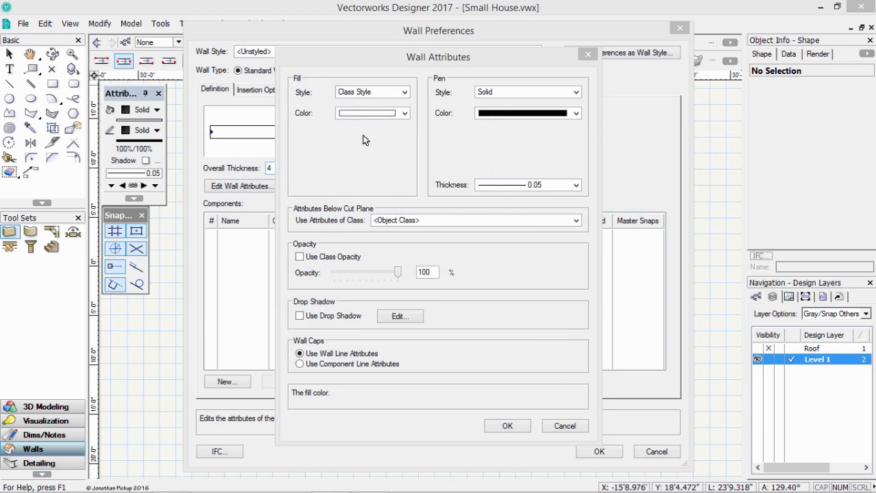
pyautogui.click(513, 91)
pyautogui.click(522, 157)
pyautogui.click(516, 114)
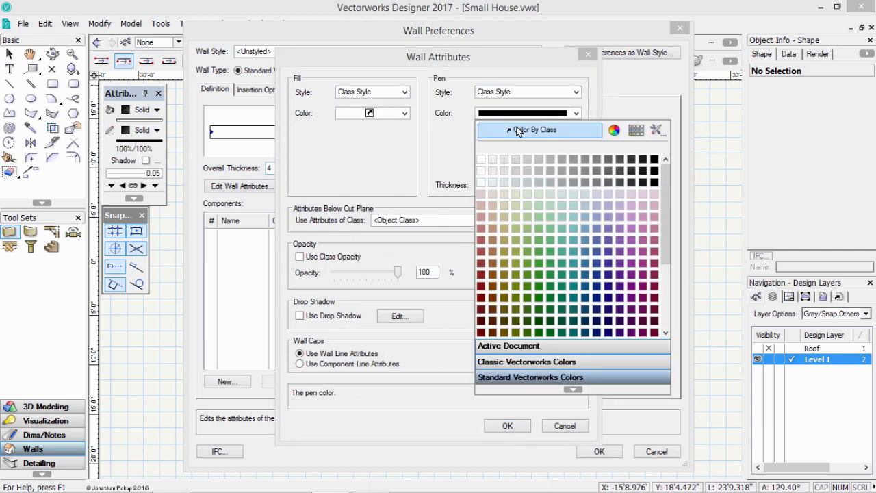
pyautogui.click(520, 130)
pyautogui.click(519, 187)
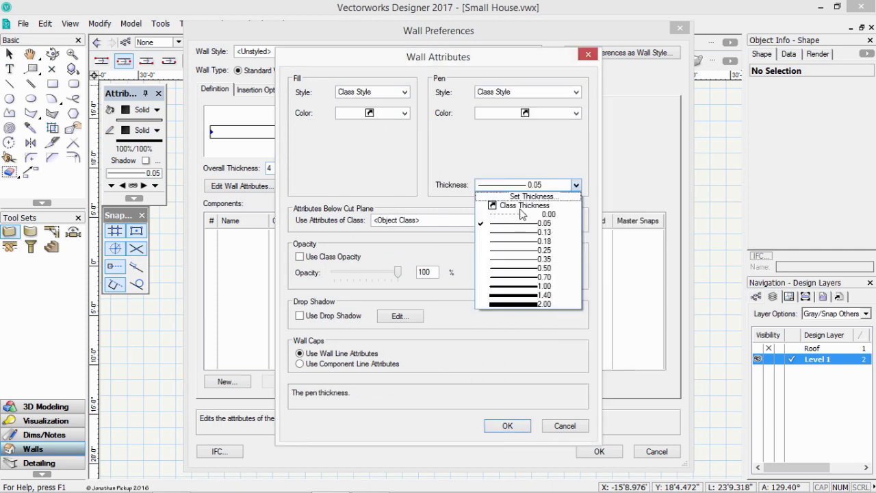
pyautogui.click(520, 205)
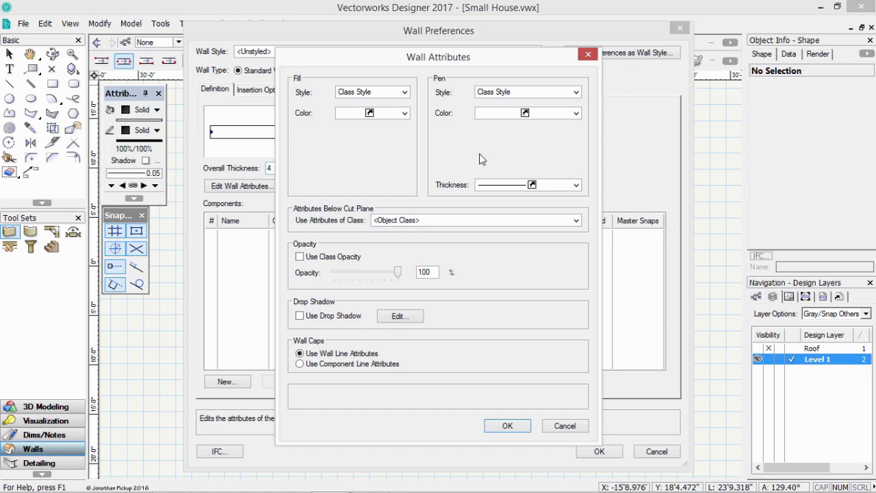
# - Confirm the wall attributes, keep Layer Wall Height as top bound, and bring up the wall Class list
pyautogui.click(507, 426)
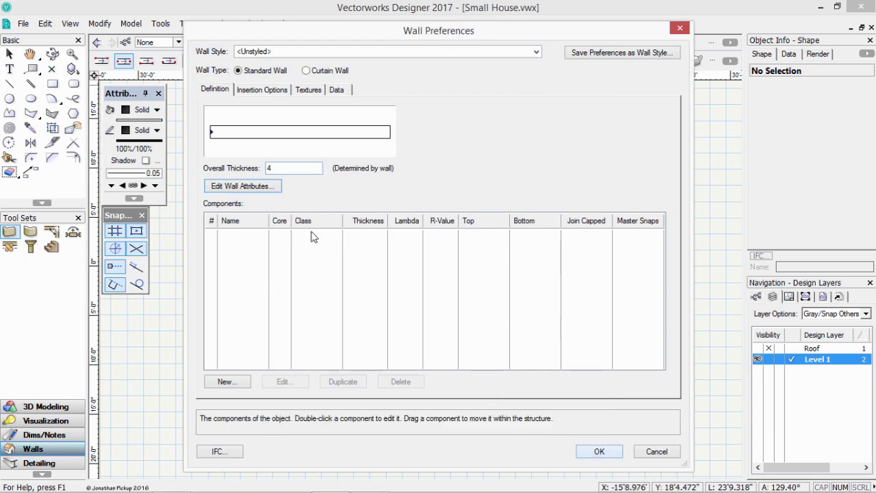
pyautogui.click(260, 92)
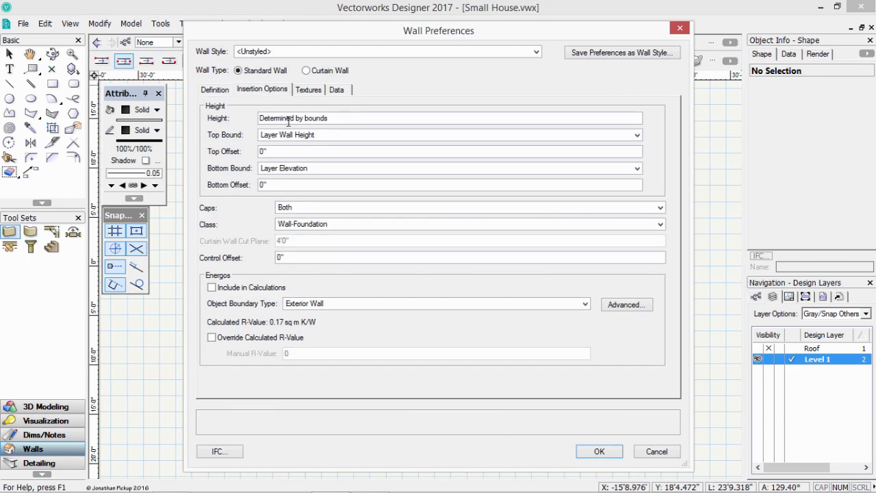
pyautogui.click(336, 134)
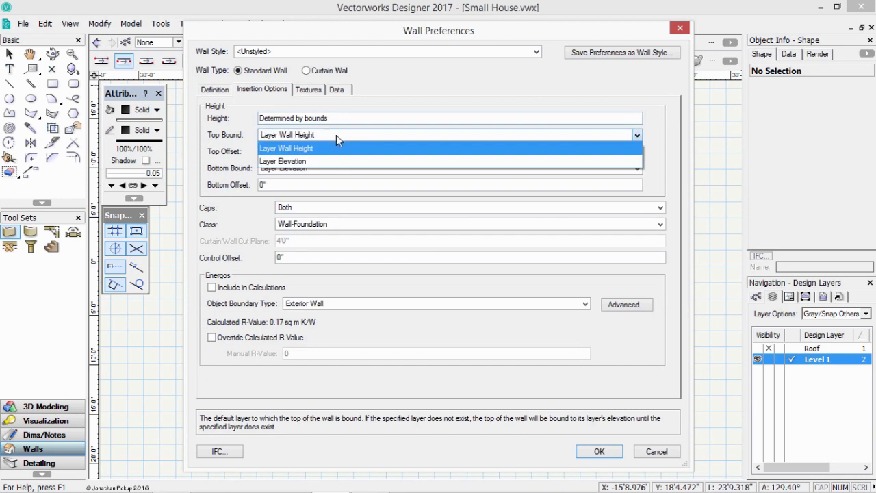
pyautogui.click(336, 135)
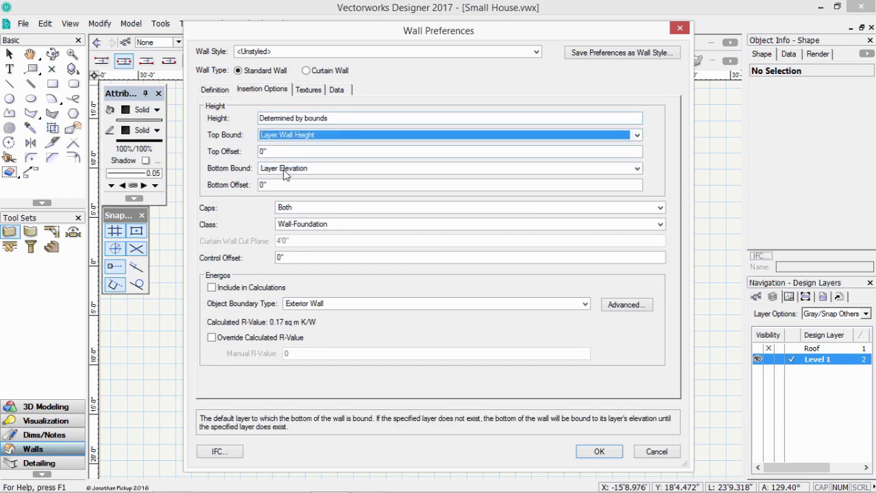
pyautogui.click(333, 225)
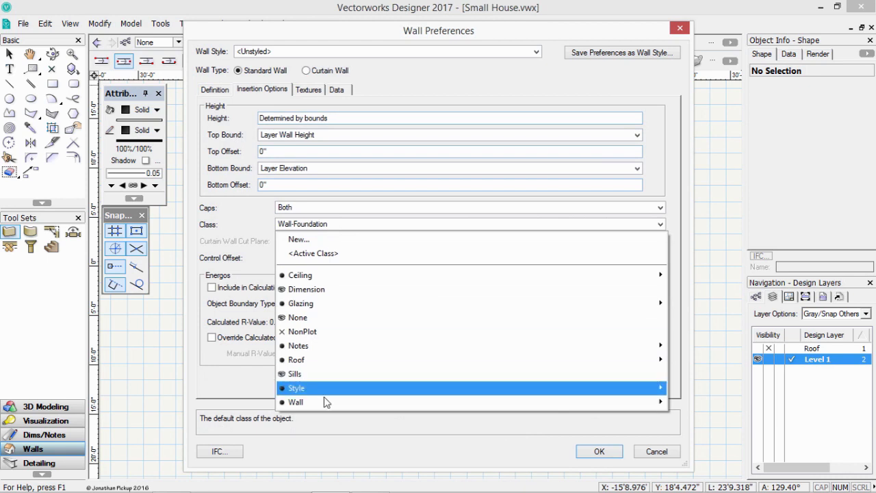
pyautogui.moveTo(326, 403)
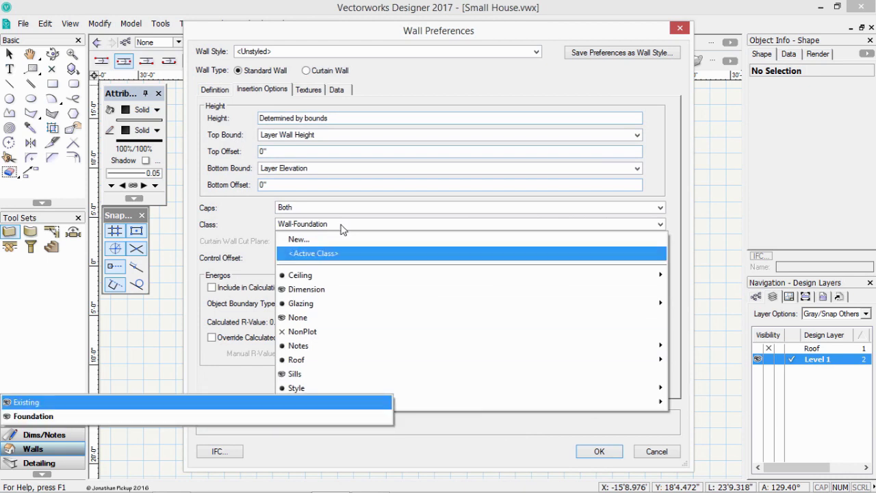
# - Create a new wall class named Wall-External
pyautogui.click(327, 239)
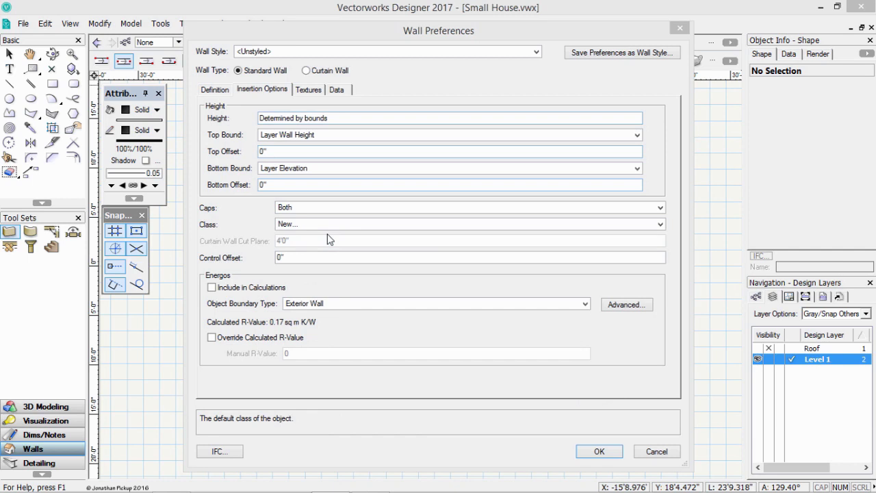
pyautogui.write('Wall')
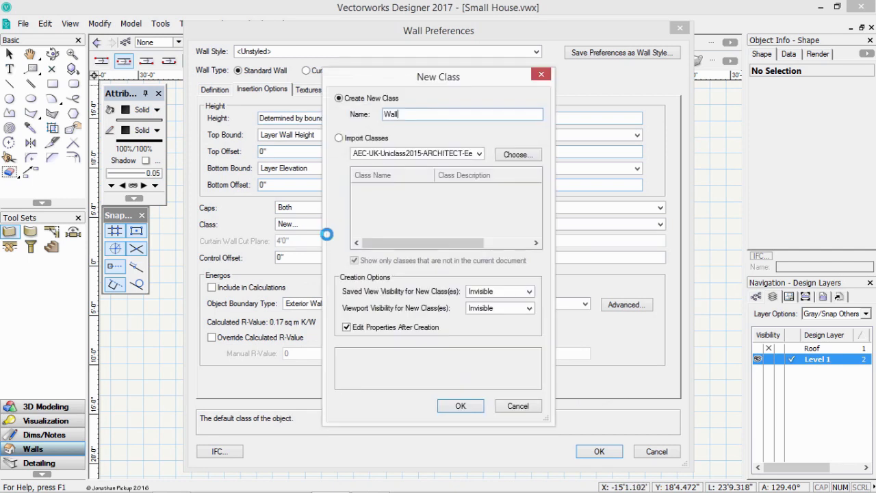
pyautogui.write('-External')
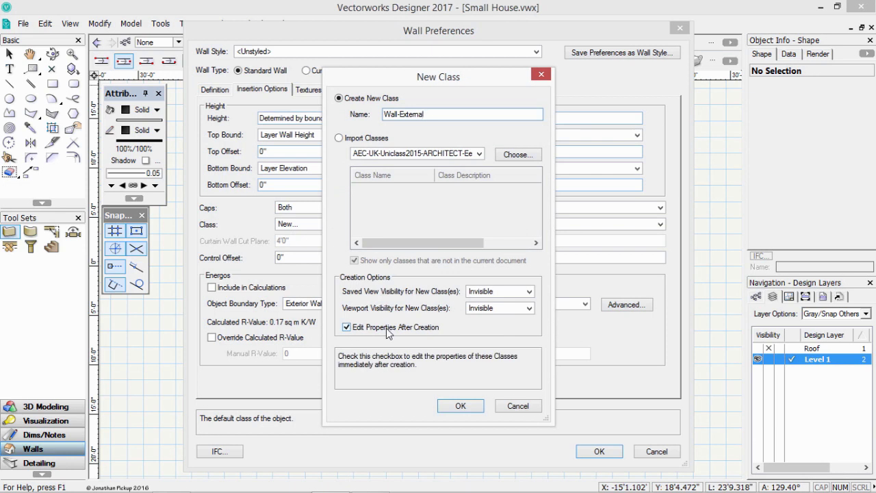
# - Make Wall-External apply at creation with a Gray 05% fill and 0.35 pen thickness
pyautogui.click(460, 405)
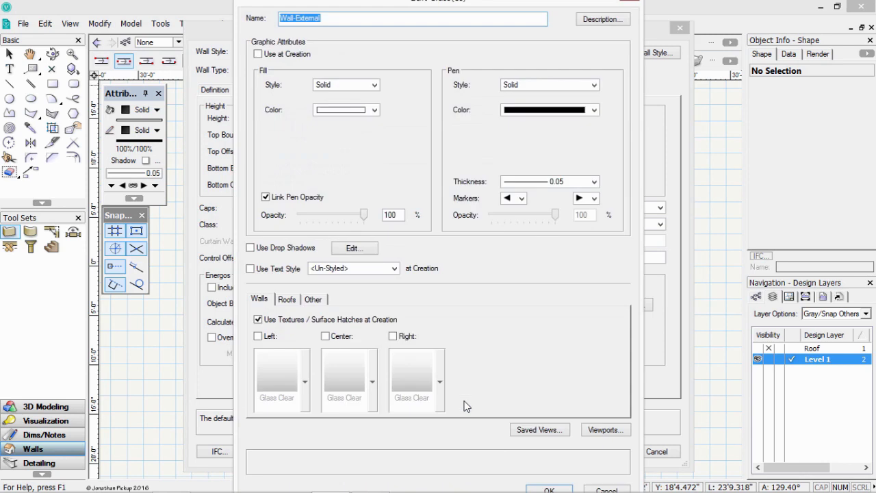
pyautogui.click(258, 53)
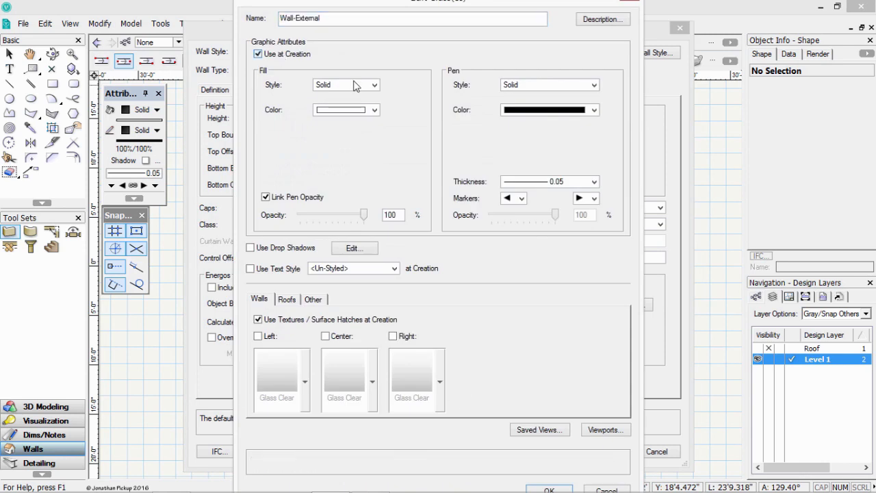
pyautogui.click(363, 114)
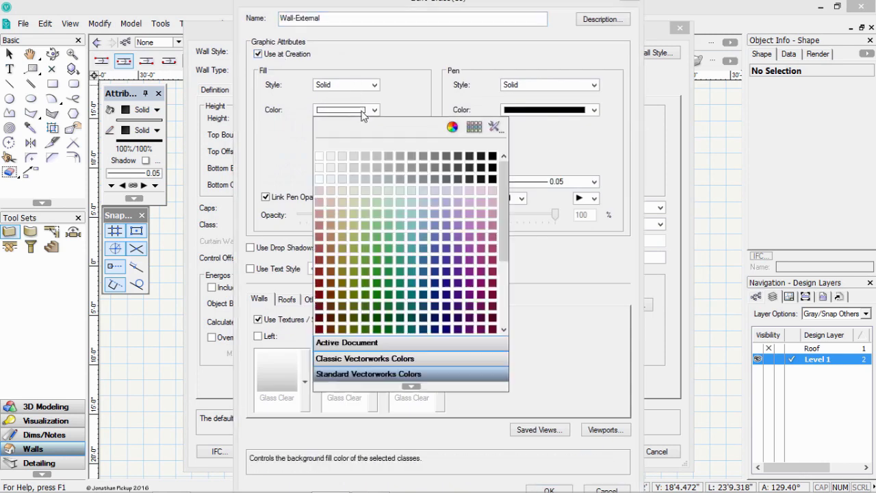
pyautogui.click(329, 156)
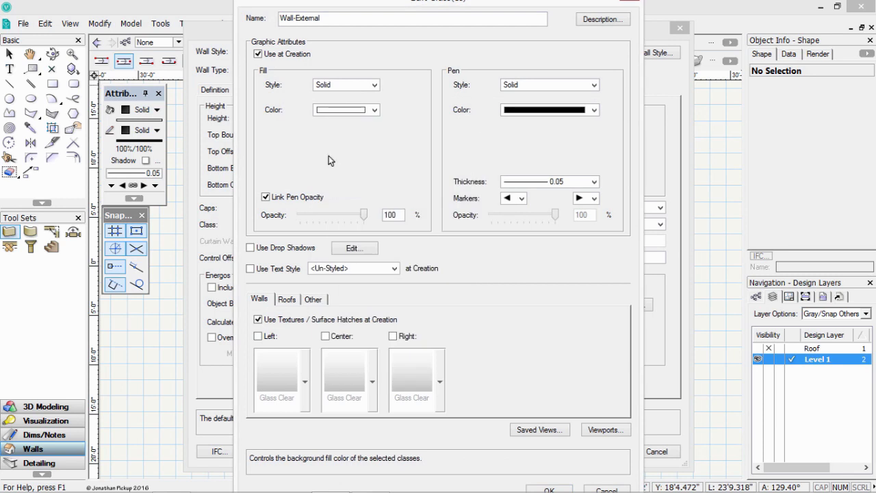
pyautogui.click(535, 185)
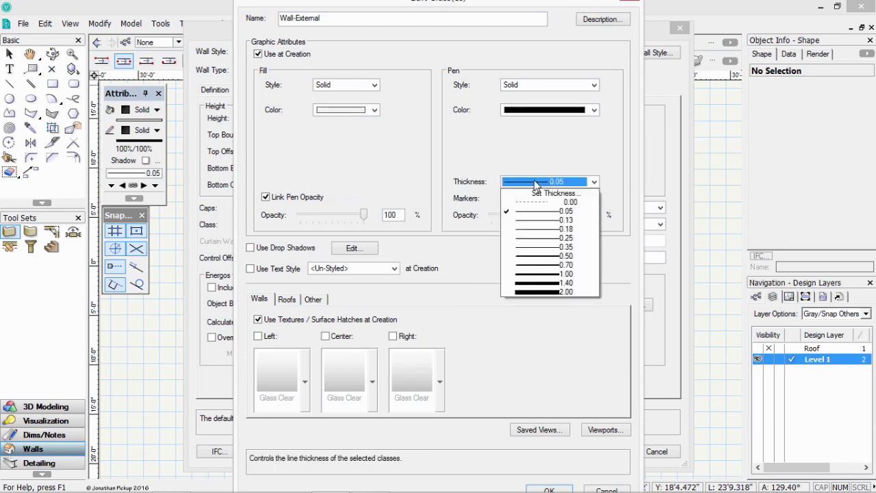
pyautogui.click(546, 247)
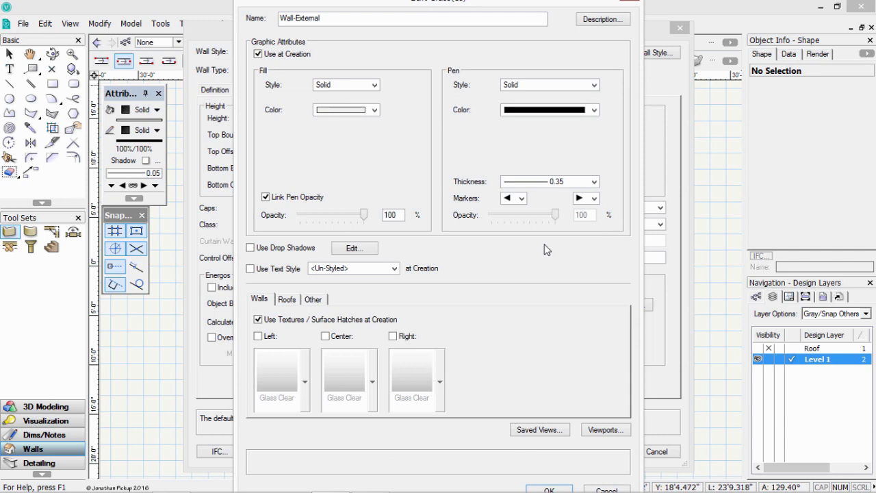
# - Enable the walls' left texture and set it to Siding Aluminum Yellow
pyautogui.click(258, 336)
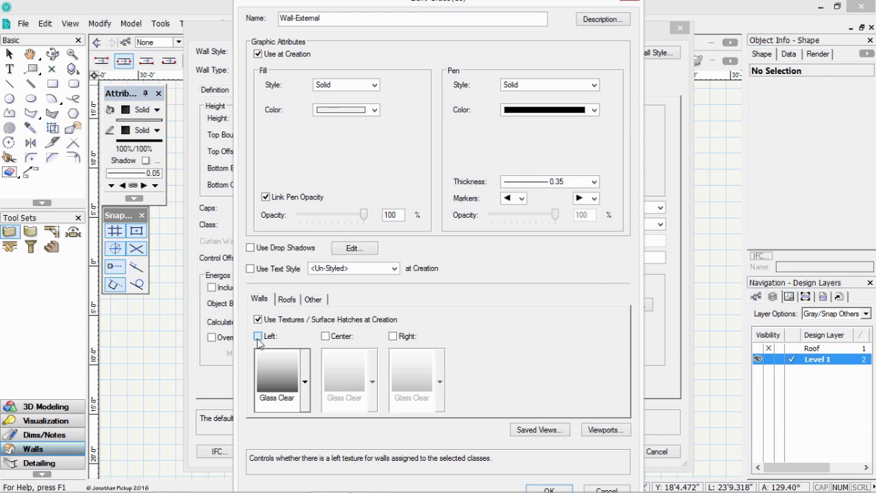
pyautogui.click(278, 368)
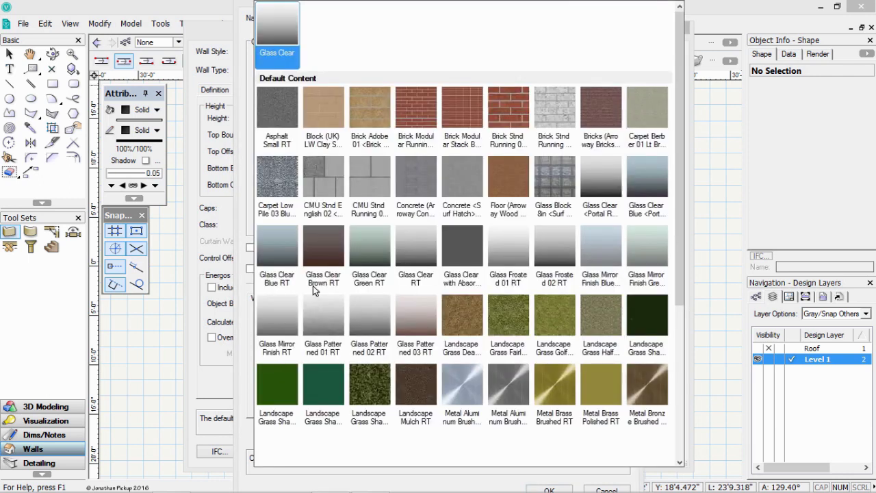
pyautogui.moveTo(677, 41); pyautogui.dragTo(682, 327)
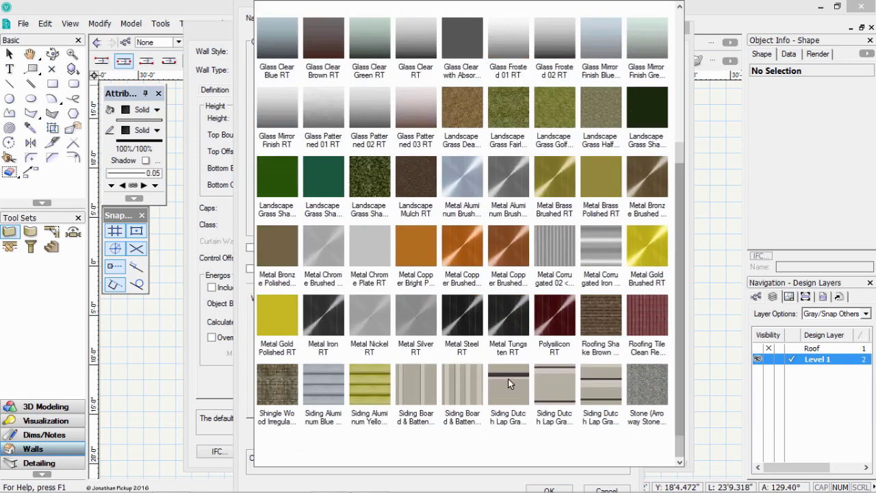
pyautogui.click(383, 386)
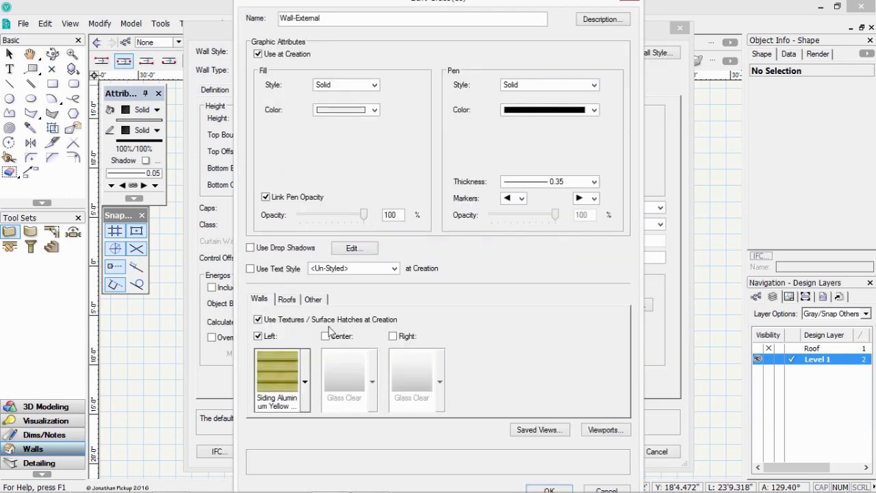
# - Enable the Glass Clear centre texture and a Tile (Arroway Tiles 021) right texture
pyautogui.click(326, 336)
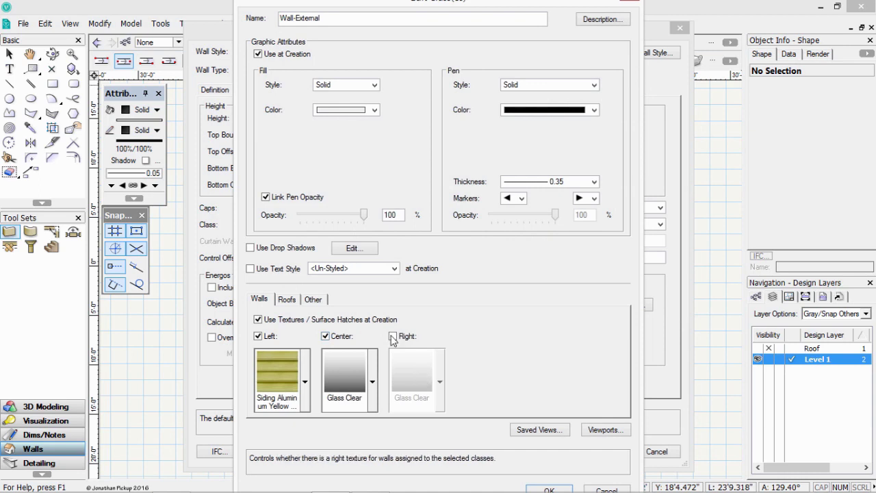
pyautogui.click(393, 336)
pyautogui.click(414, 373)
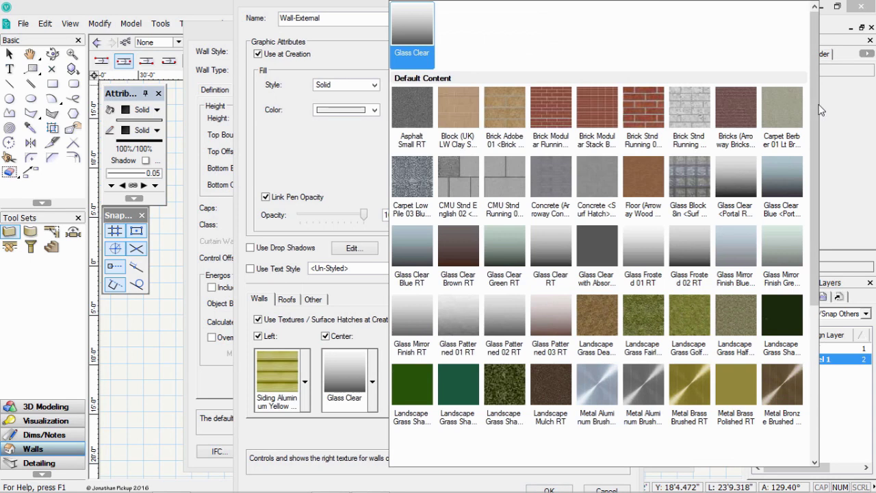
pyautogui.scroll(-5, 771, 453)
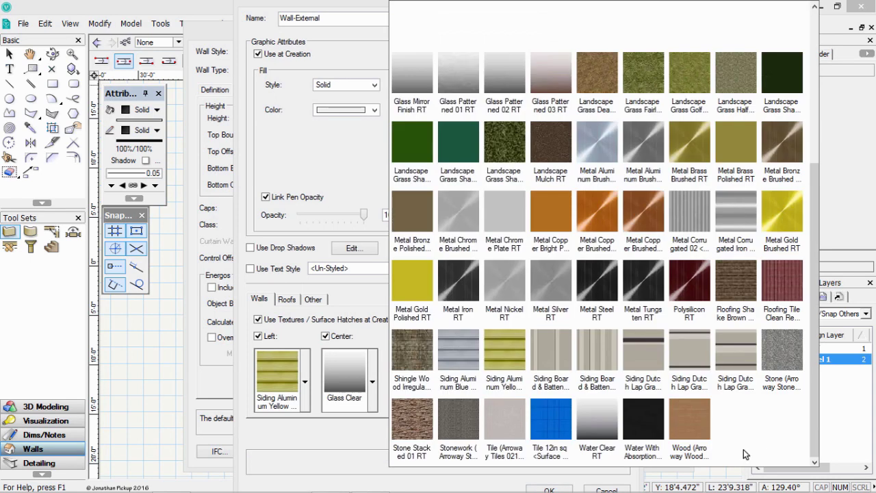
pyautogui.click(507, 442)
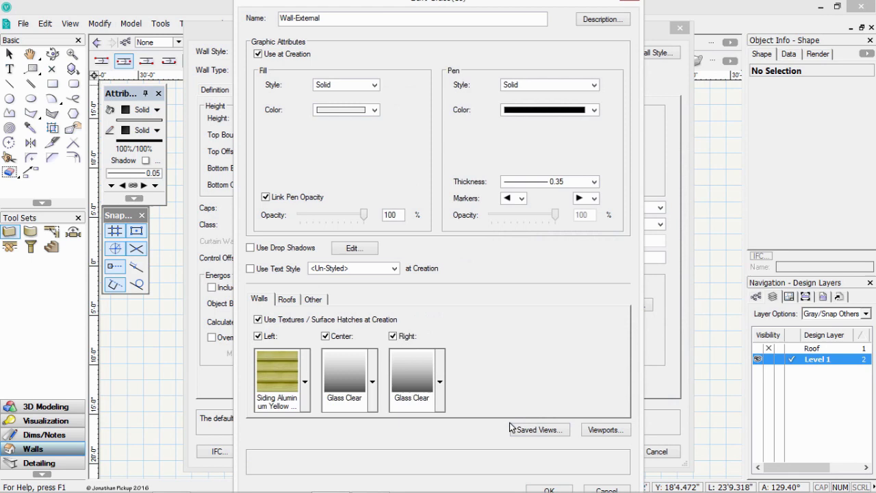
# - Close Edit Class and Wall Preferences, then set the Wall tool to Left Control Line Mode
pyautogui.click(549, 490)
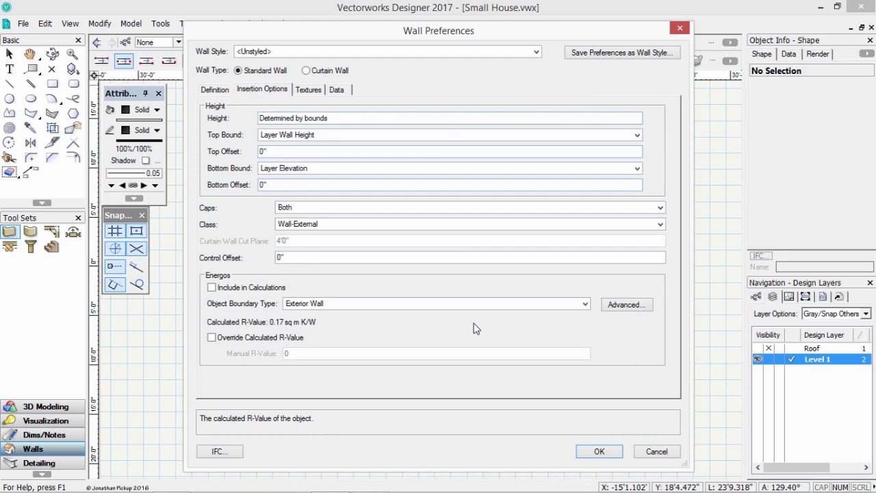
pyautogui.click(599, 452)
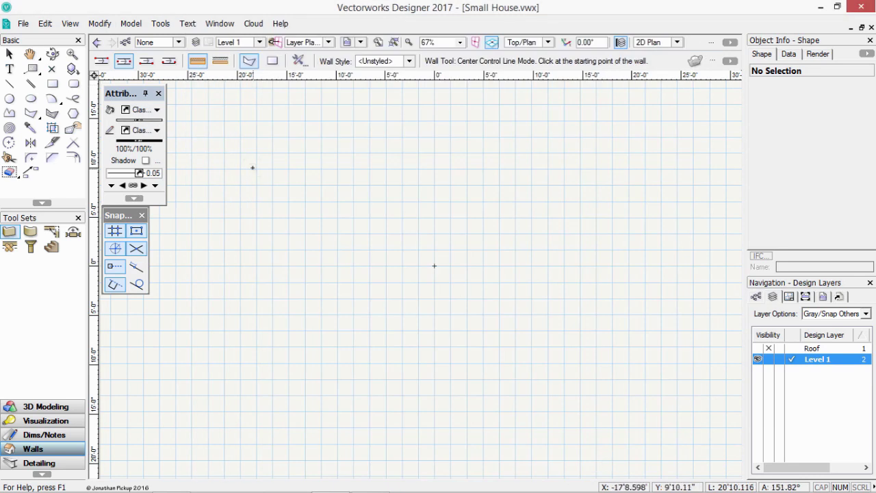
pyautogui.click(101, 61)
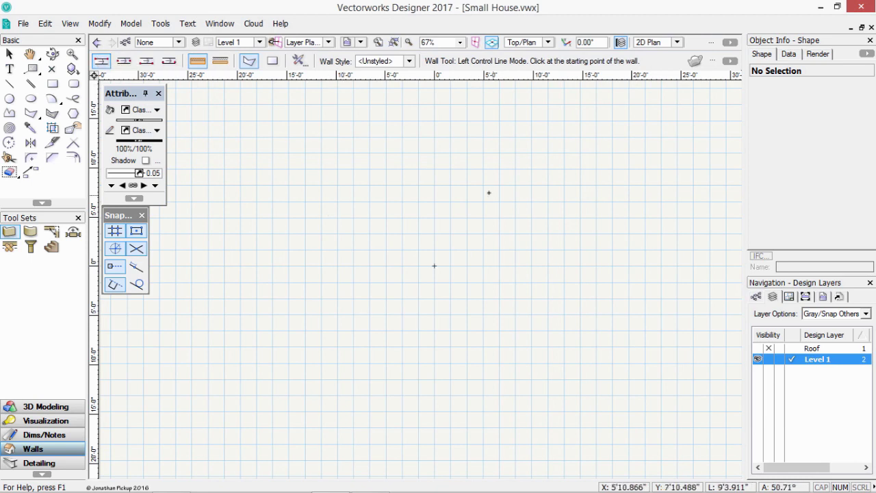
pyautogui.click(123, 61)
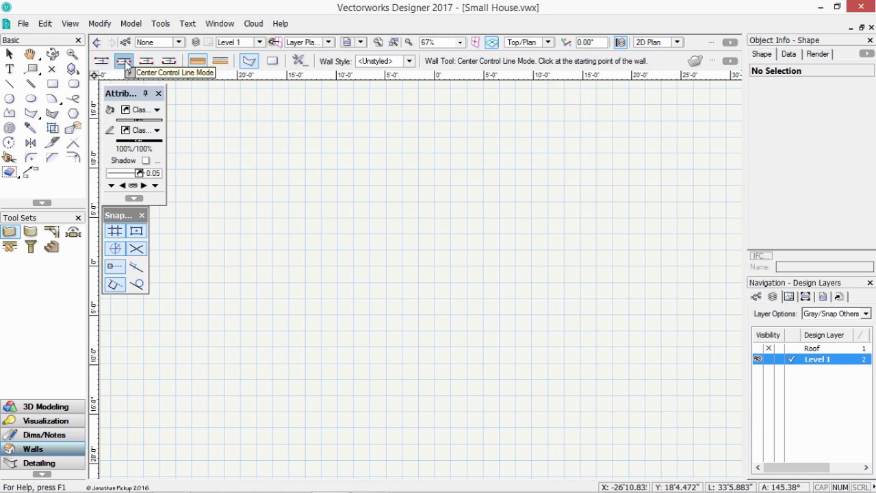
pyautogui.click(145, 61)
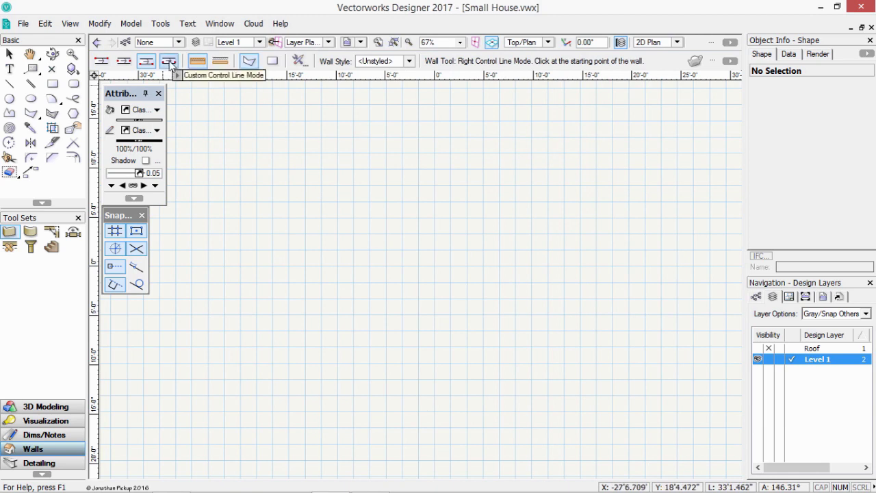
pyautogui.click(99, 61)
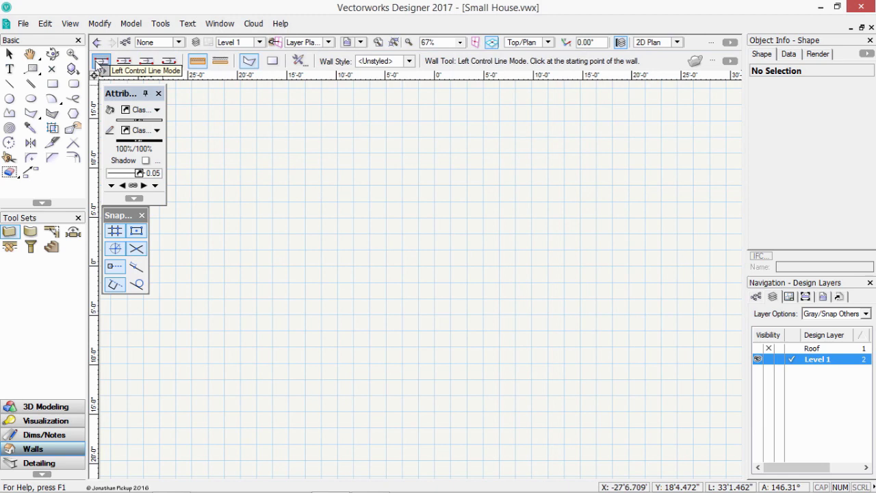
# - Draw a closed four-wall rectangle with a 32'10" top wall and 26'3" right wall
pyautogui.click(286, 170)
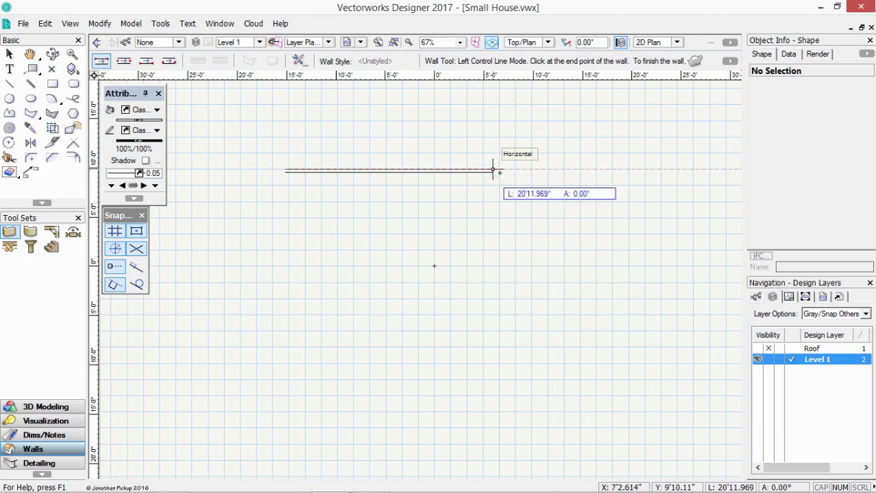
pyautogui.press('Tab')
pyautogui.write('32')
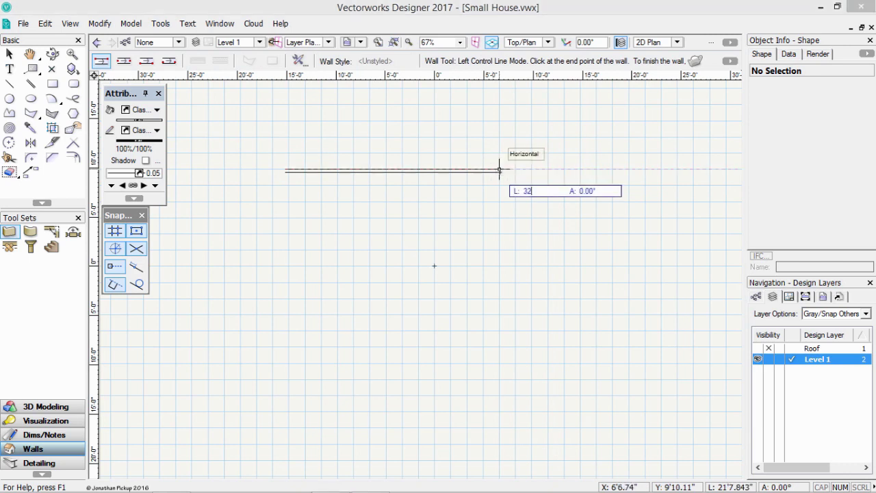
pyautogui.write('\'10"')
pyautogui.press('Return')
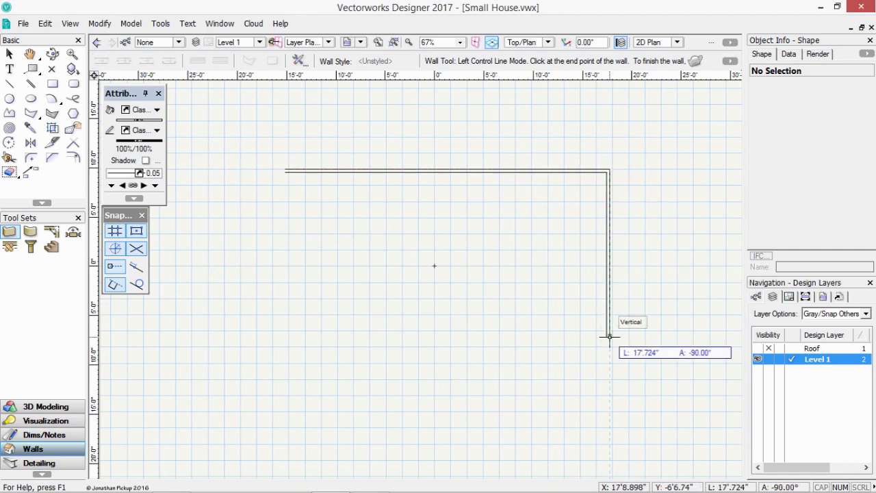
pyautogui.press('Tab')
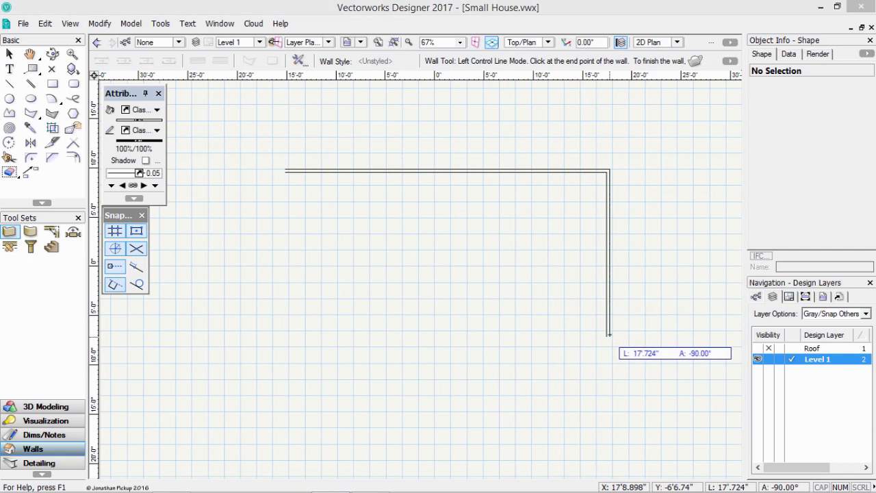
pyautogui.write("26'3")
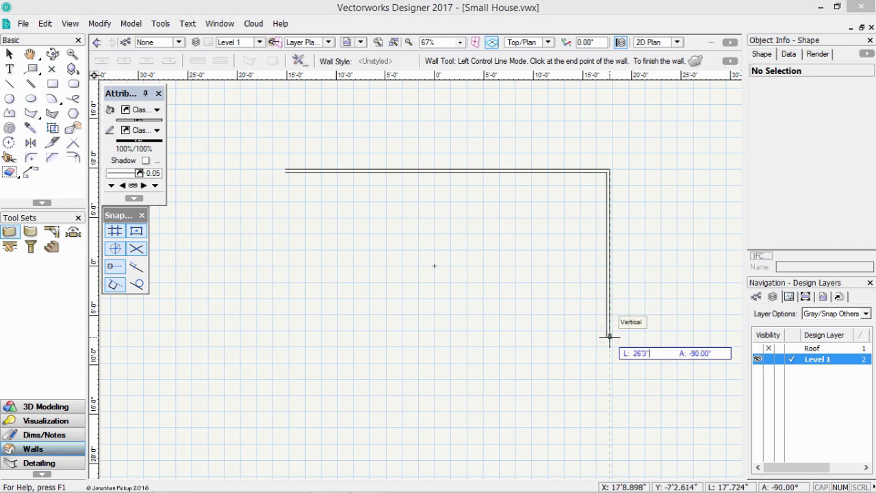
pyautogui.click(609, 426)
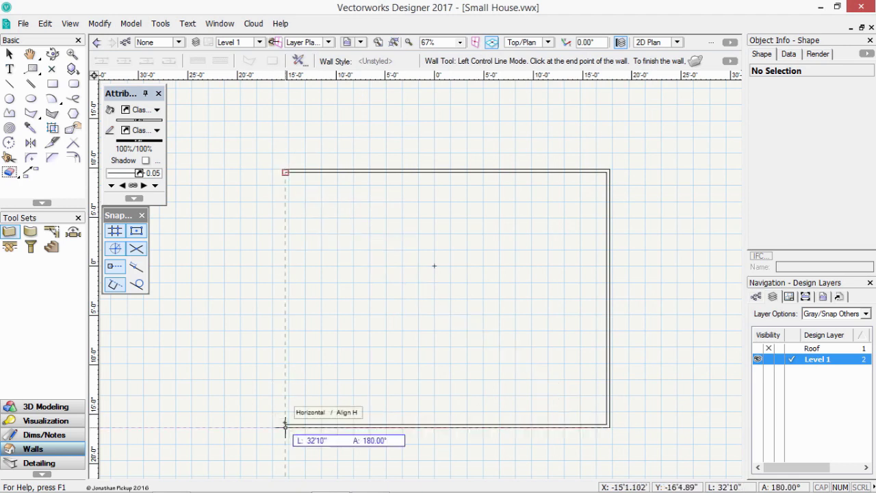
pyautogui.click(285, 425)
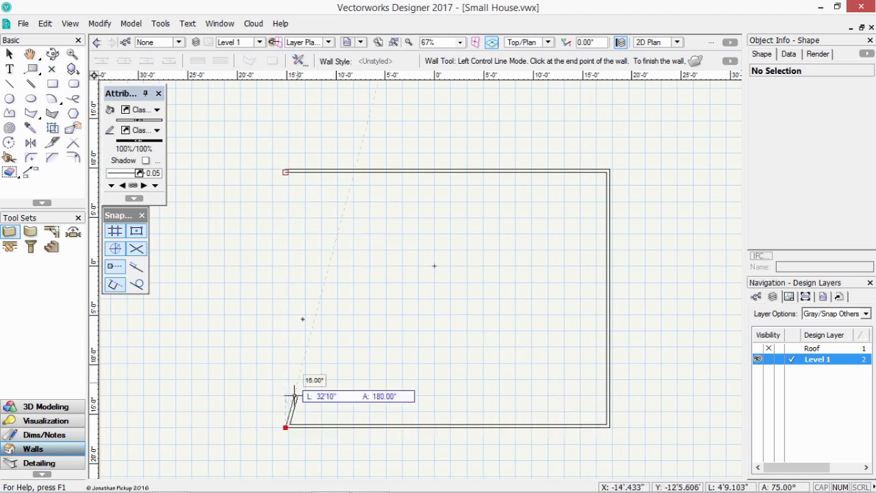
pyautogui.click(285, 171)
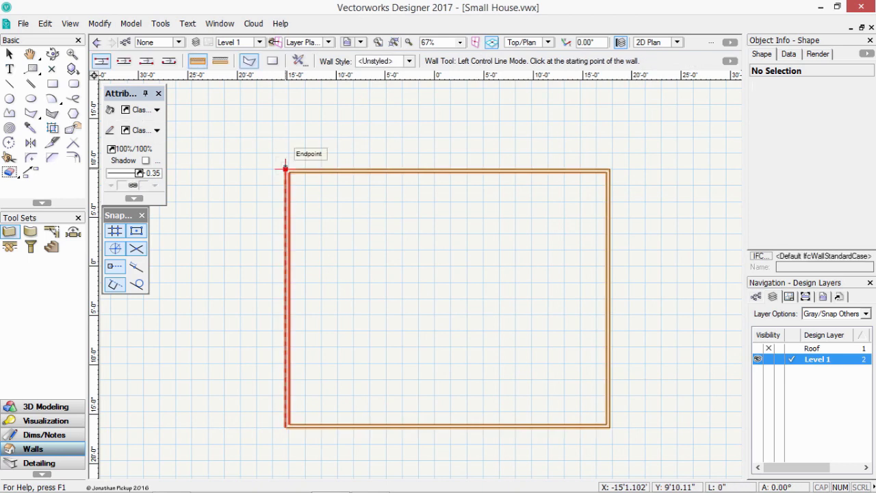
pyautogui.press('KP_3')
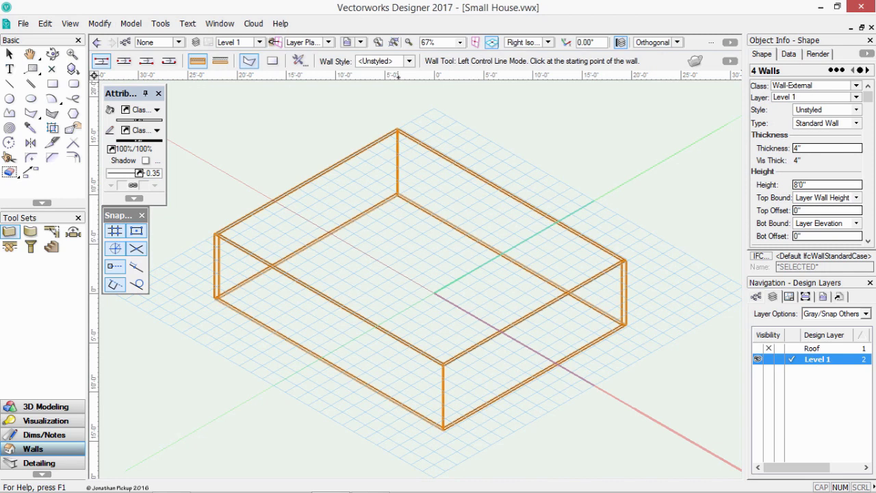
pyautogui.press('F5')
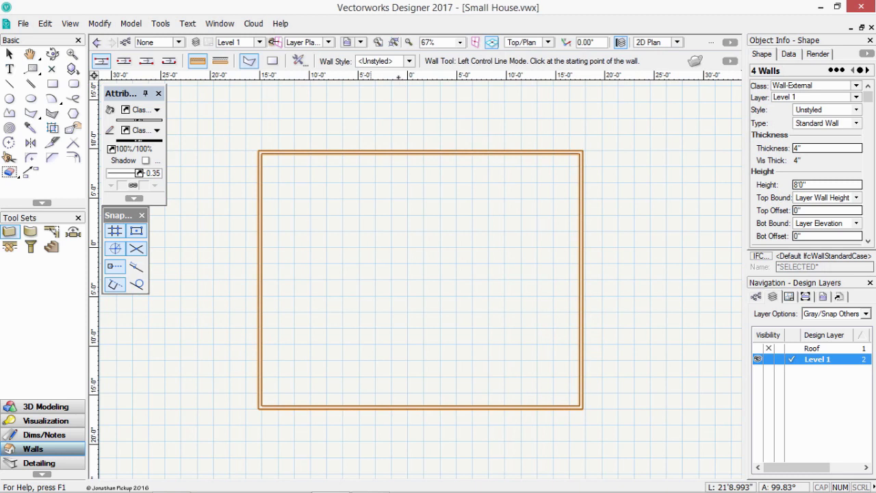
# - Delete the rectangle, sketch a new four-wall outline using 10m and 8.2m lengths, then undo it
pyautogui.press('Delete')
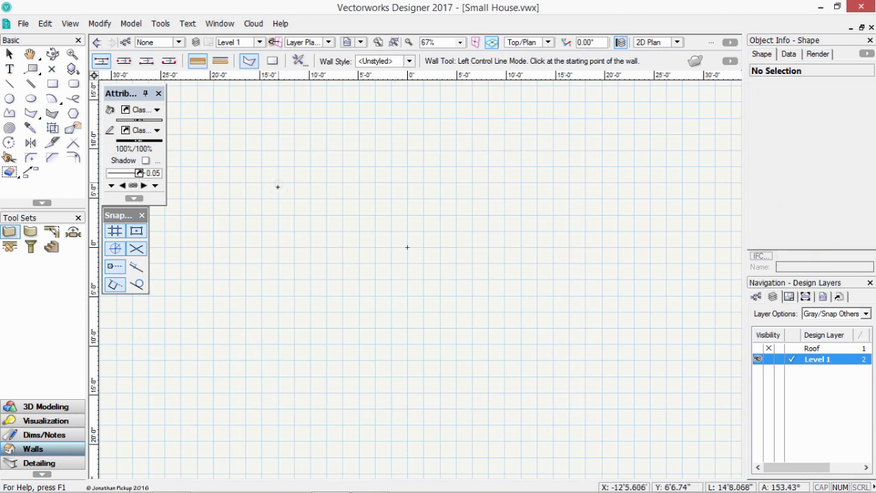
pyautogui.click(264, 157)
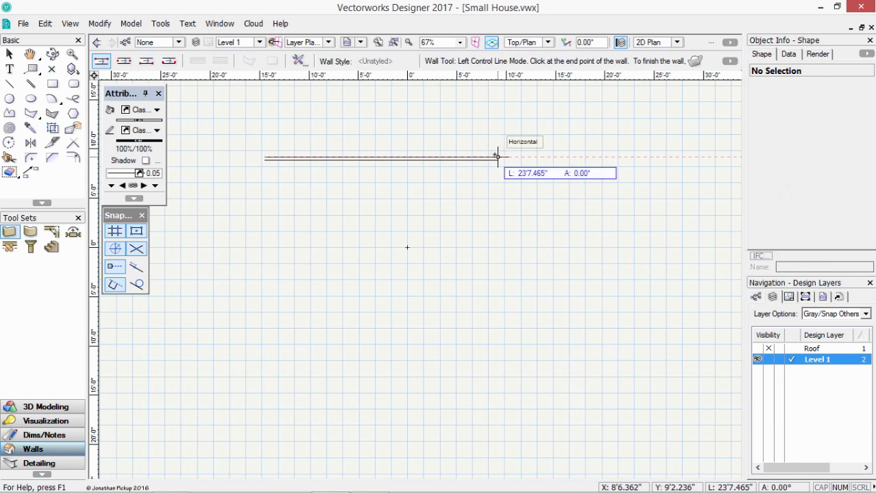
pyautogui.write('1')
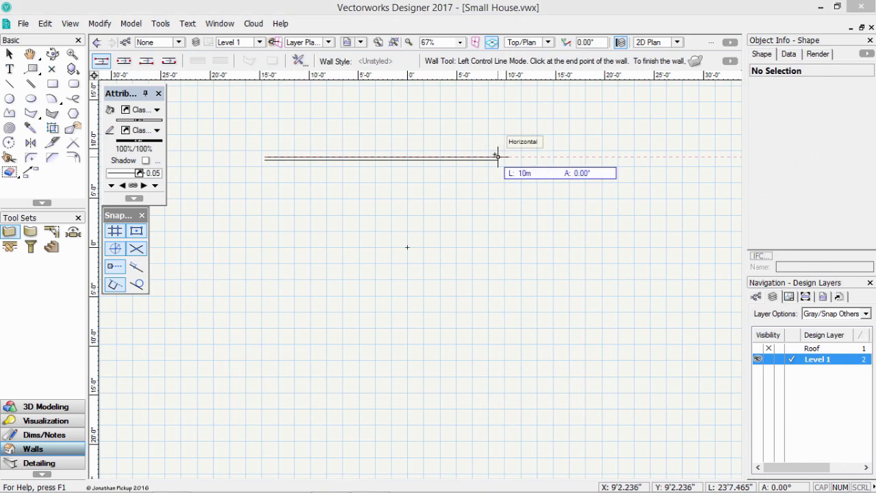
pyautogui.write('0m')
pyautogui.press('Return')
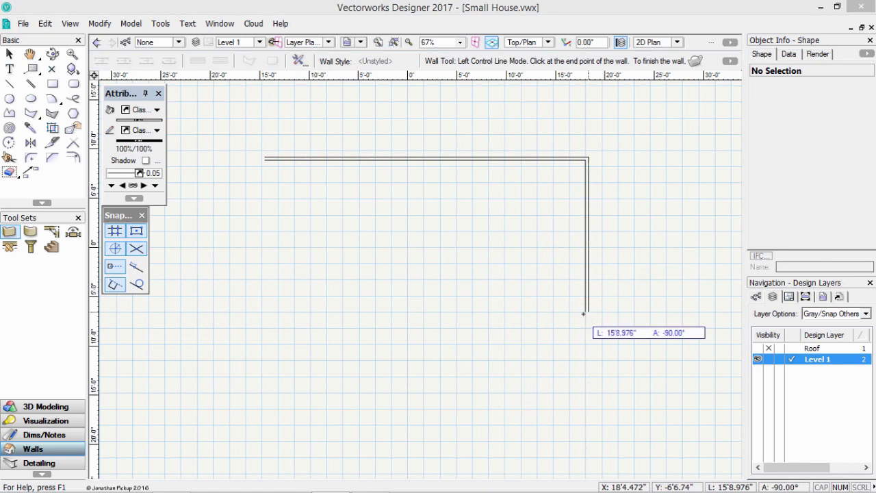
pyautogui.write('8.2m')
pyautogui.press('Tab')
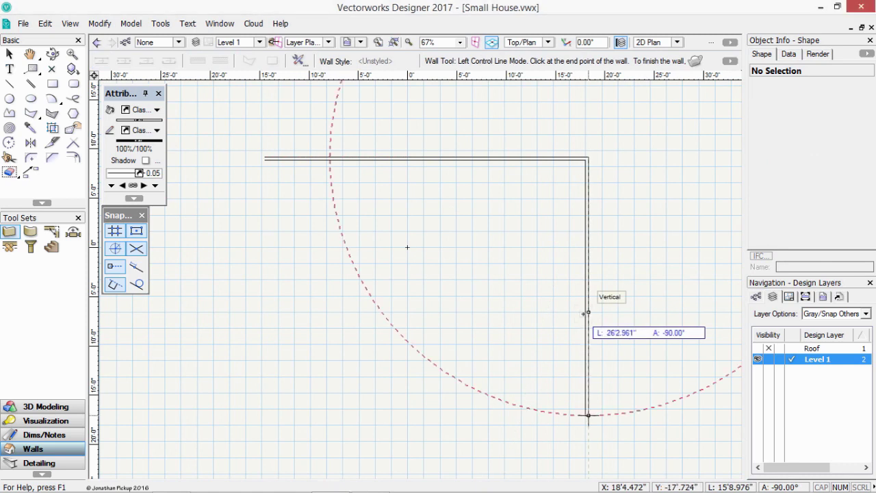
pyautogui.press('Return')
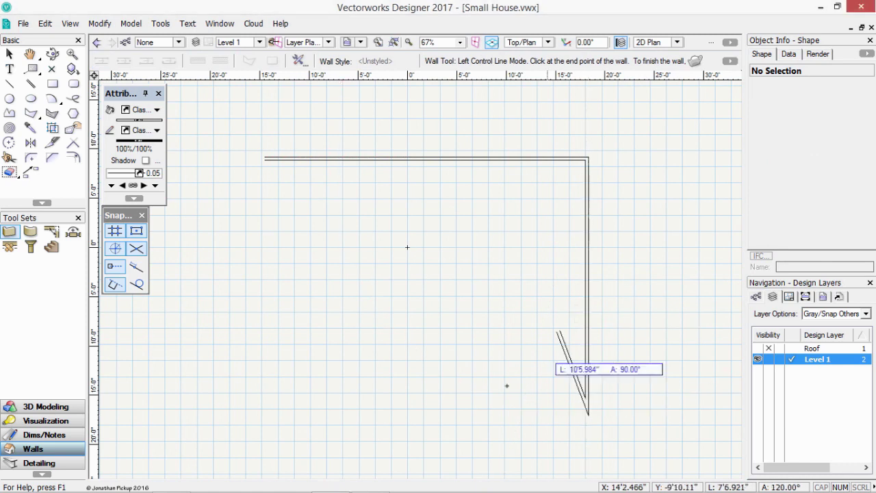
pyautogui.doubleClick(354, 414)
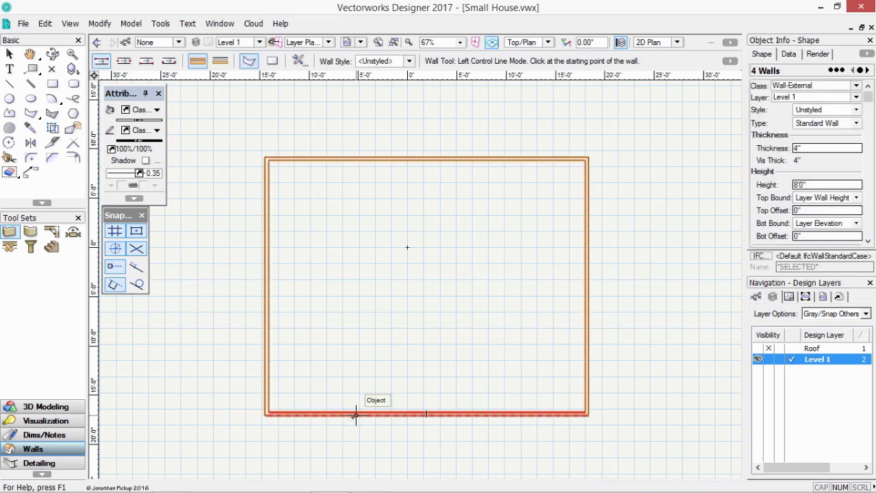
pyautogui.hotkey('ctrl', 'z')
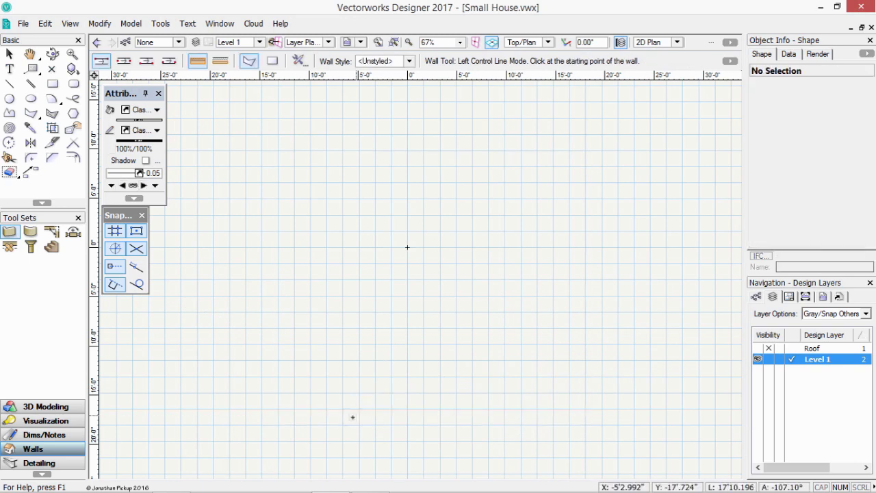
# - In Rectangle Mode, draw the walls from the upper-left corner with ΔX 32'10" and ΔY -26'3"
pyautogui.click(271, 64)
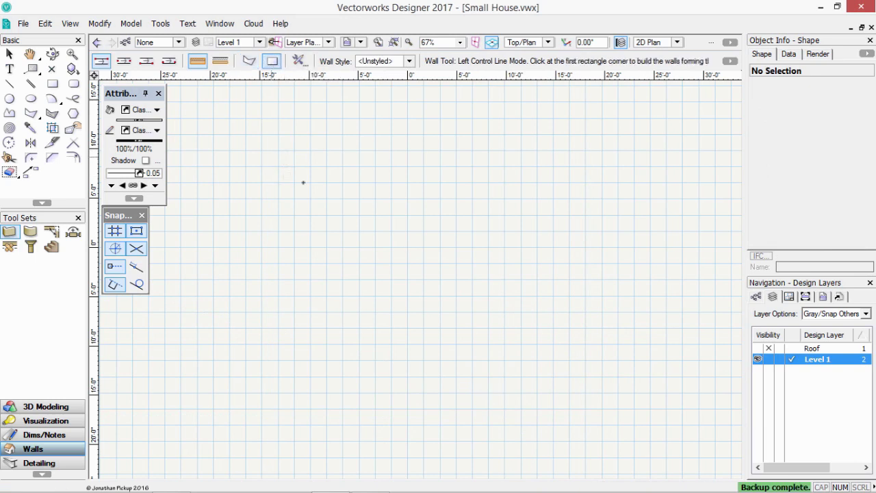
pyautogui.click(273, 159)
pyautogui.press('Tab')
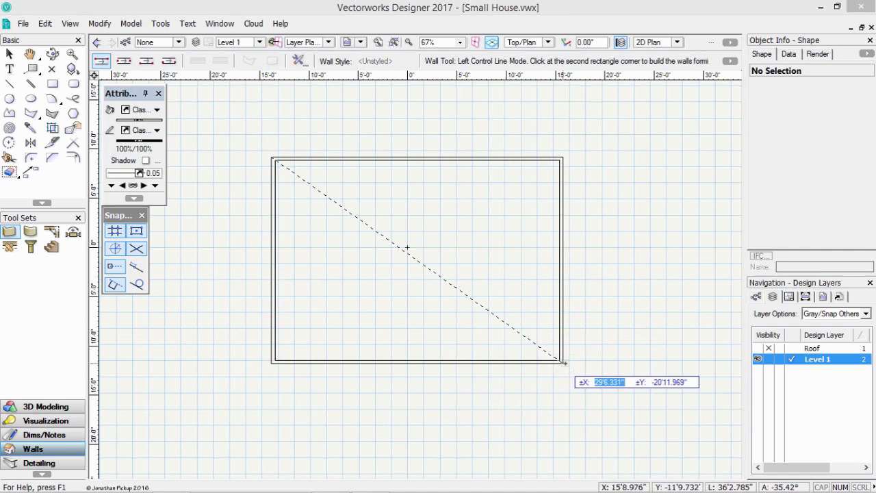
pyautogui.write('32\'10"')
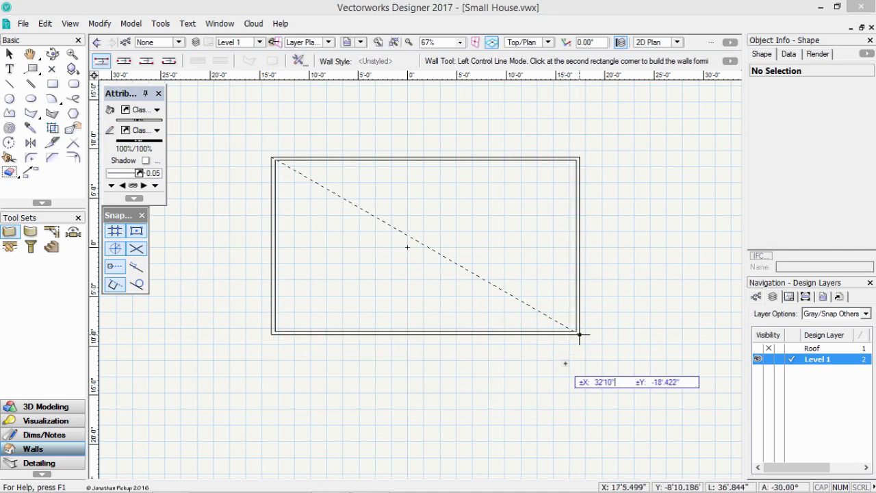
pyautogui.press('Tab')
pyautogui.write('-')
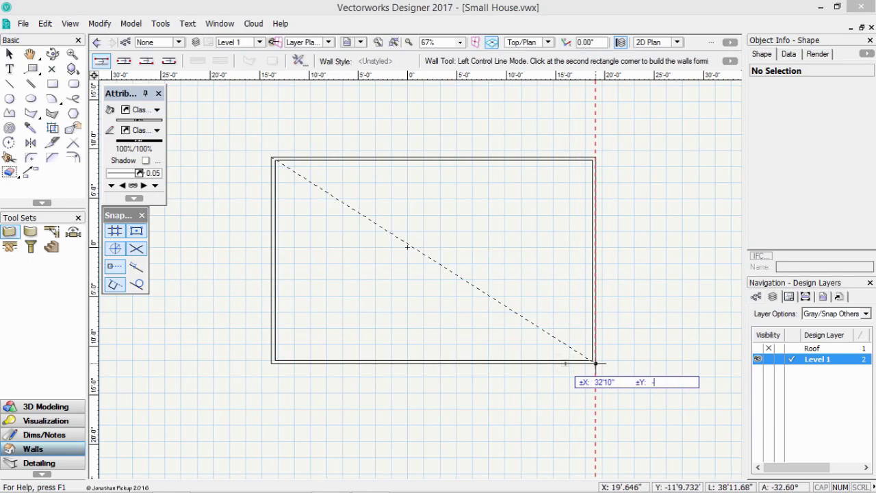
pyautogui.write('26\'3"')
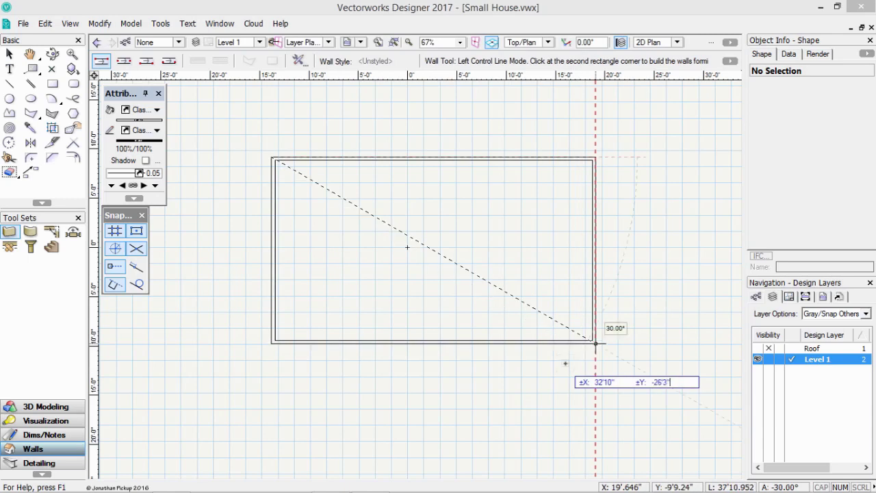
pyautogui.press('Tab')
pyautogui.press('Return')
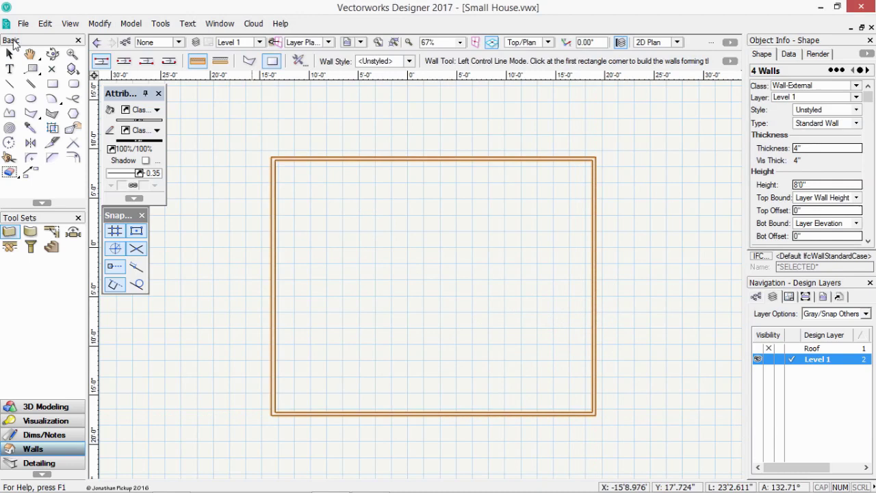
# - With the Selection tool active, enable Auto Join Walls in the preferences dropdown
pyautogui.click(10, 53)
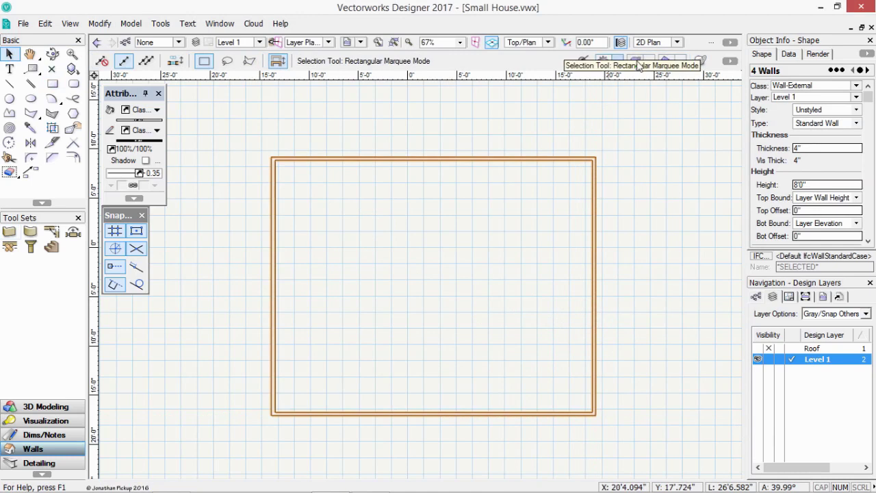
pyautogui.click(731, 63)
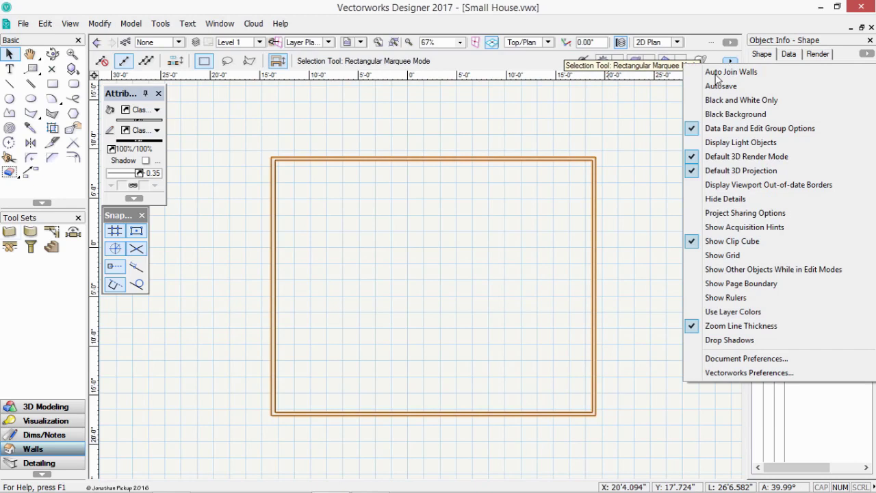
pyautogui.click(725, 71)
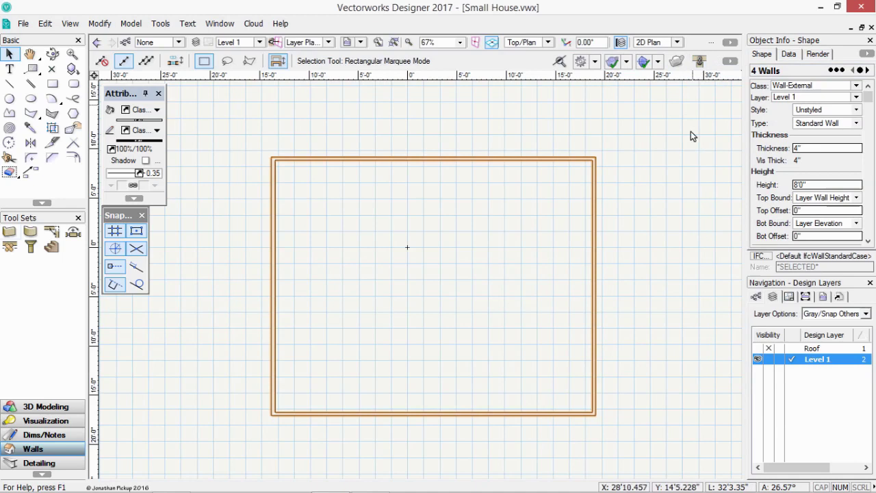
pyautogui.click(698, 61)
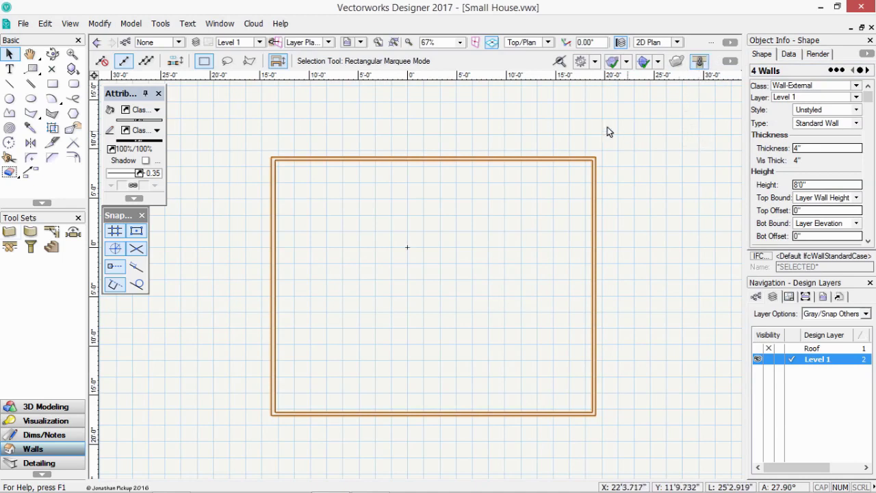
# - Set the Wall tool to Center Control Line and cancel an accidental wall rectangle
pyautogui.click(10, 232)
pyautogui.click(123, 61)
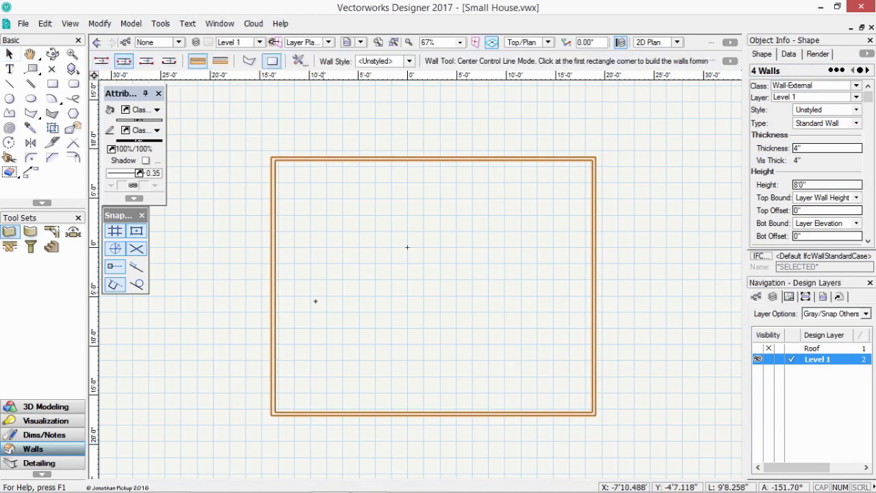
pyautogui.click(274, 286)
pyautogui.click(274, 286)
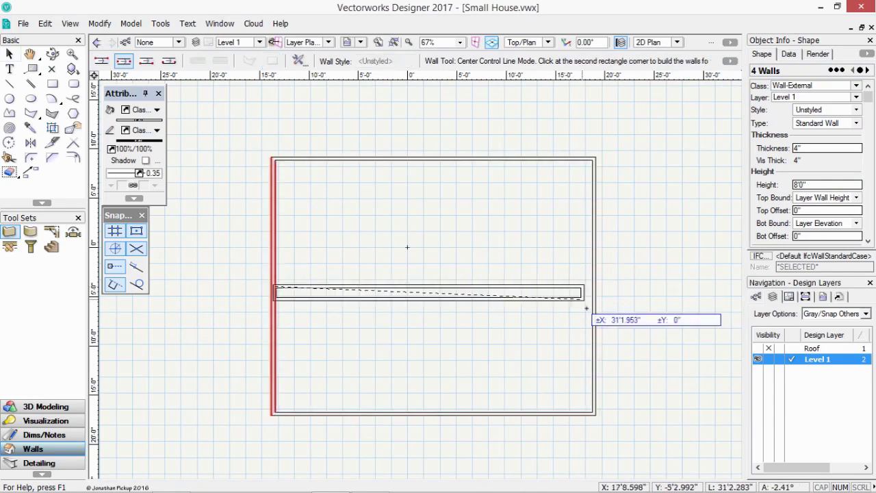
pyautogui.press('Escape')
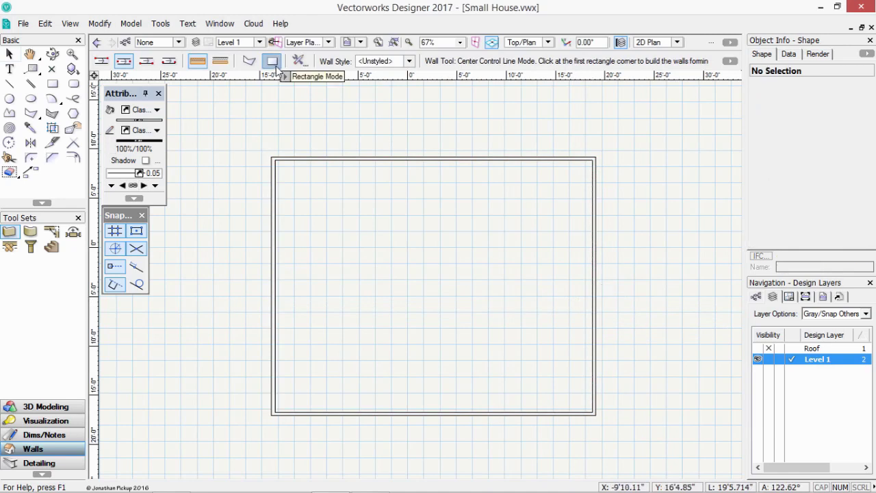
# - Draw a polyline partition from the left wall's midpoint to the right wall, undoing an extra vertical wall
pyautogui.click(249, 60)
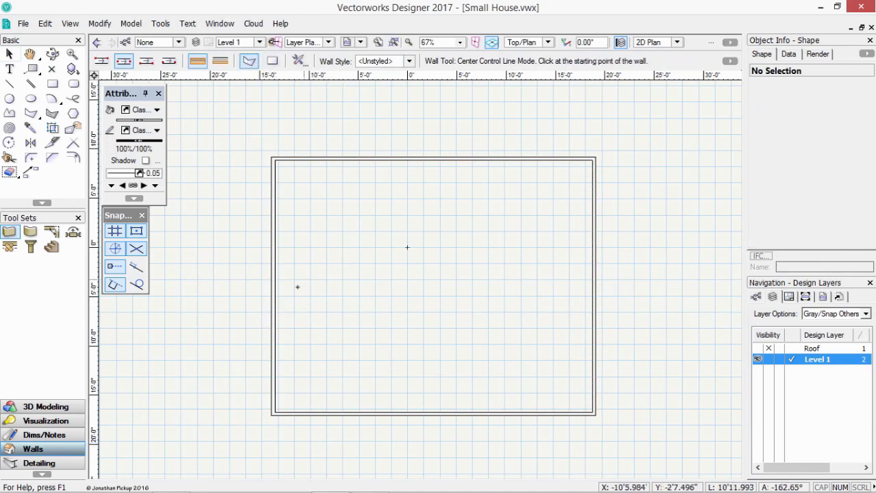
pyautogui.click(275, 287)
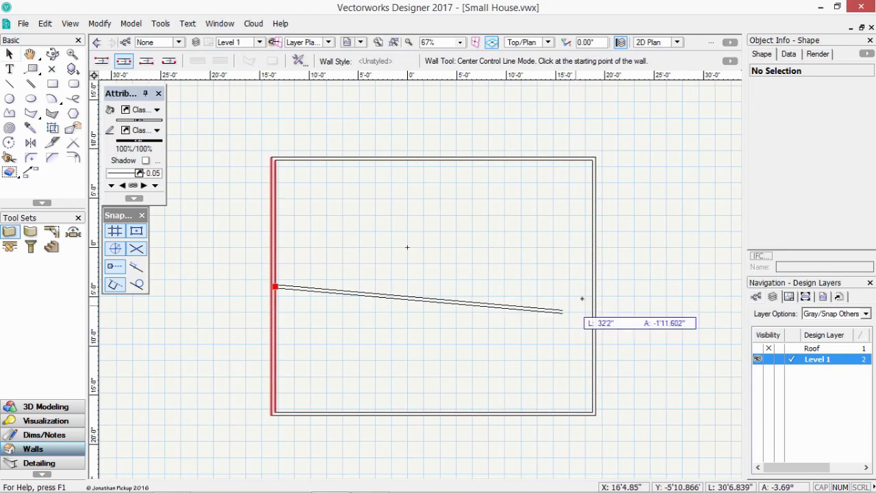
pyautogui.doubleClick(593, 287)
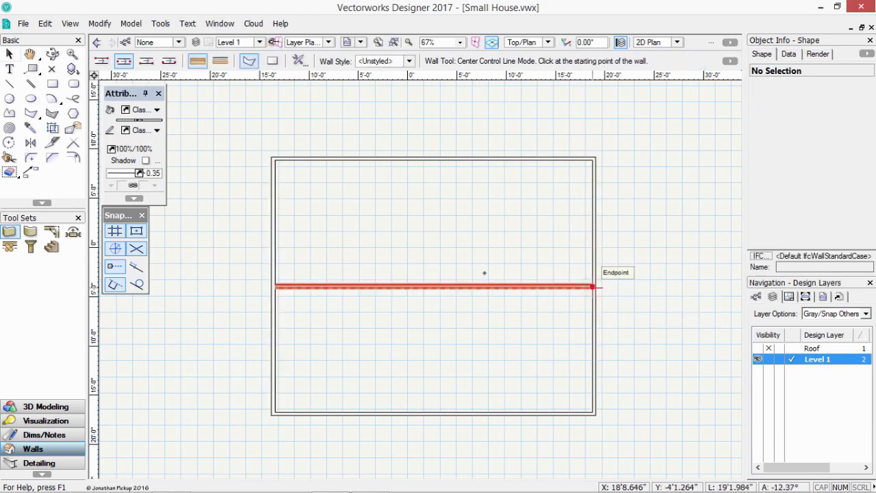
pyautogui.click(433, 285)
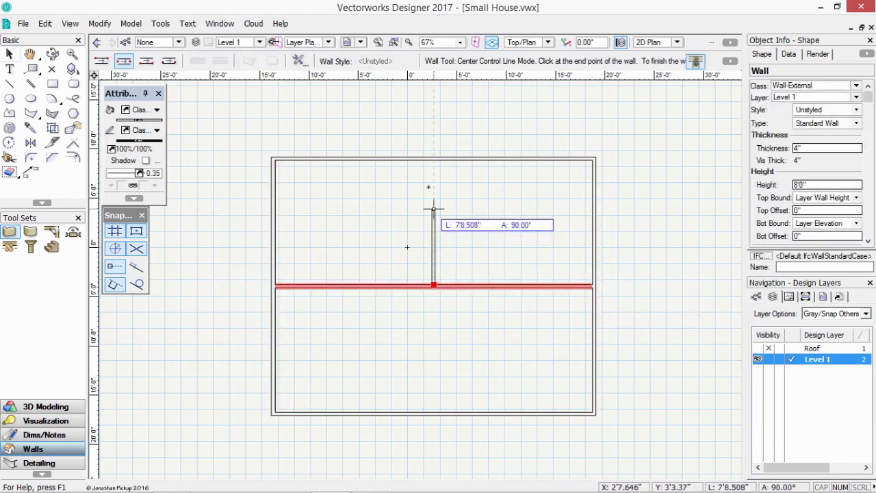
pyautogui.doubleClick(430, 163)
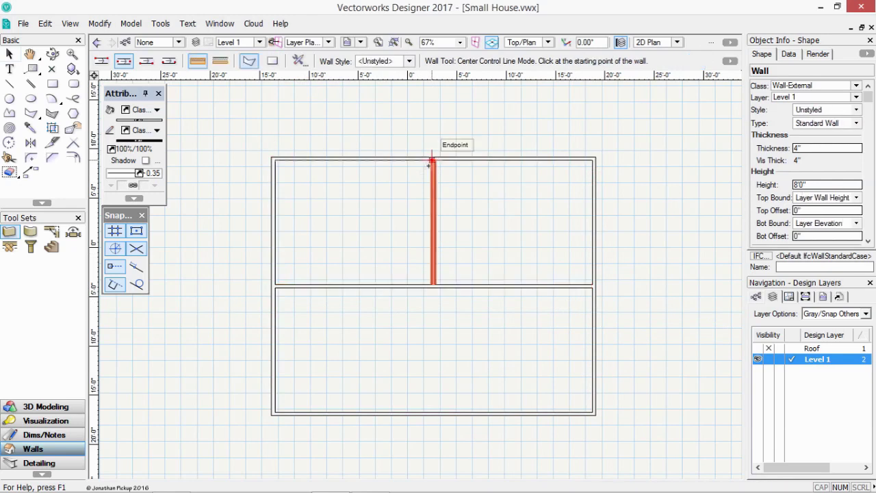
pyautogui.hotkey('ctrl', 'z')
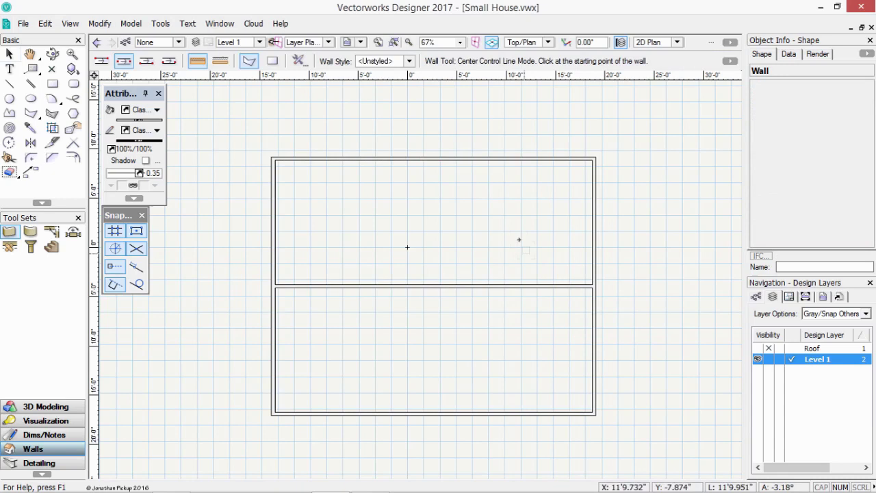
# - Try rectangle-mode walls from the top wall's midpoint with width 6'6.74, then undo them
pyautogui.click(273, 62)
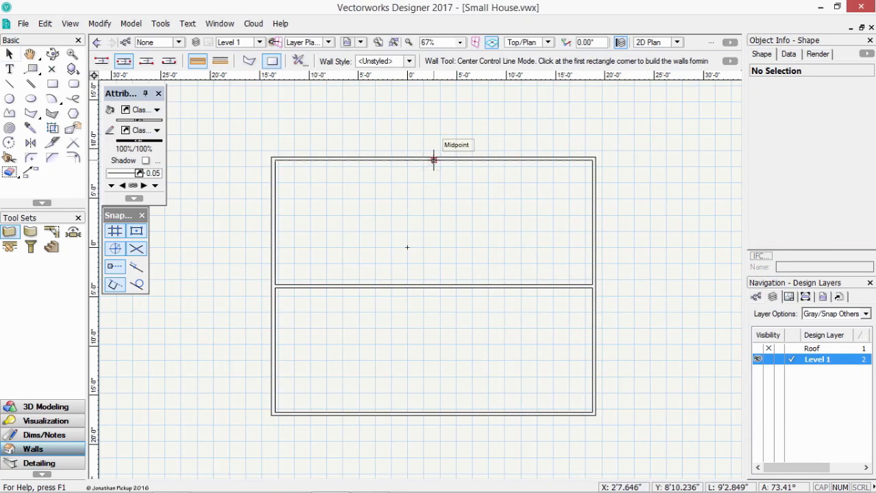
pyautogui.click(433, 159)
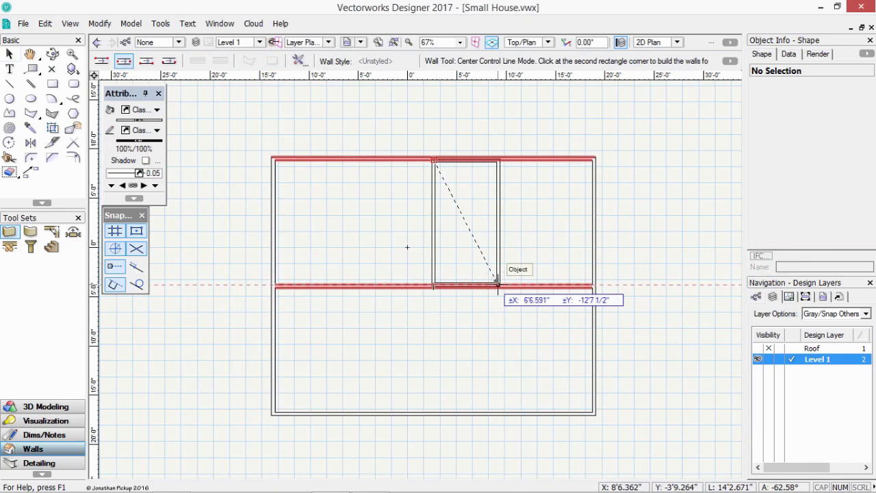
pyautogui.press('Tab')
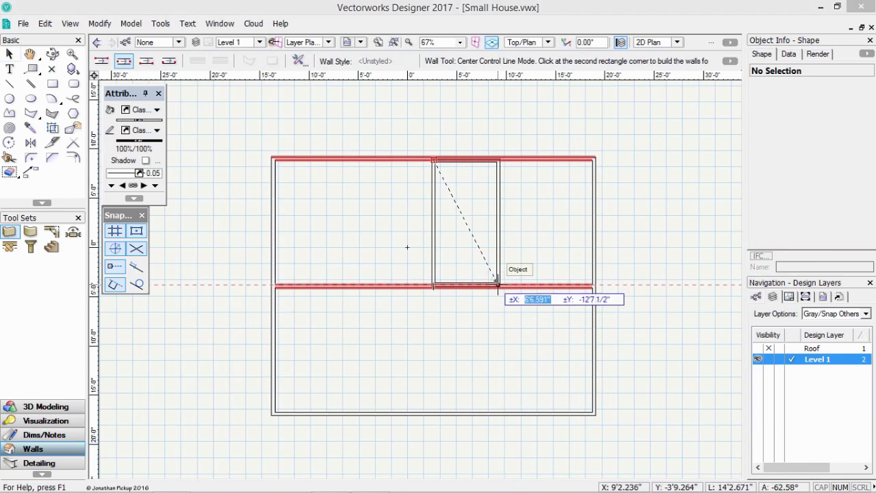
pyautogui.write("6'6.74")
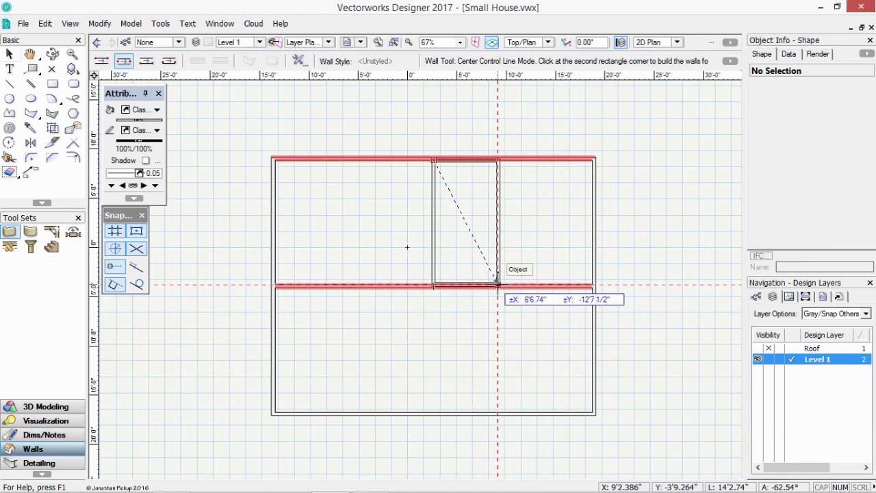
pyautogui.press('Return')
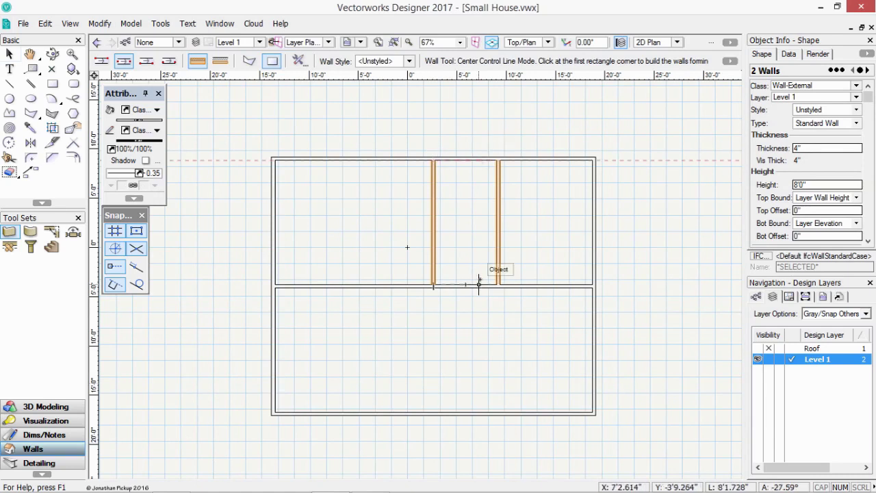
pyautogui.hotkey('ctrl', 'z')
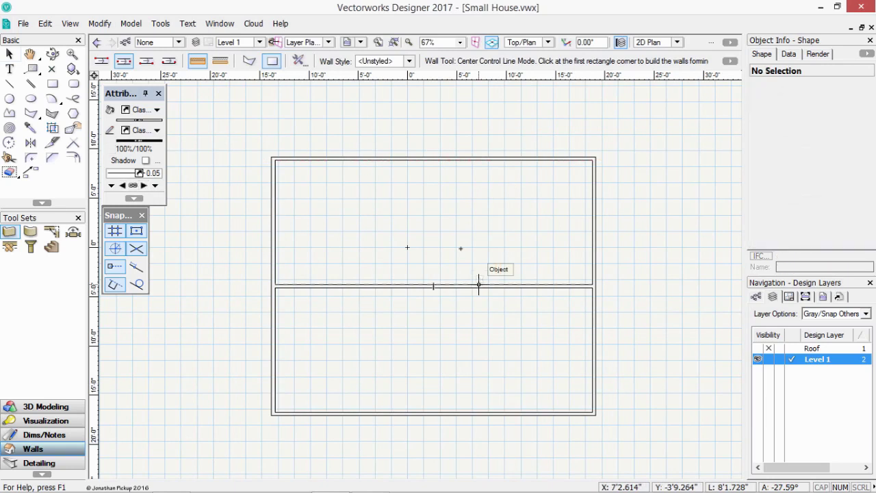
# - Draw a single vertical wall from the top wall's midpoint to the middle wall's midpoint
pyautogui.click(248, 62)
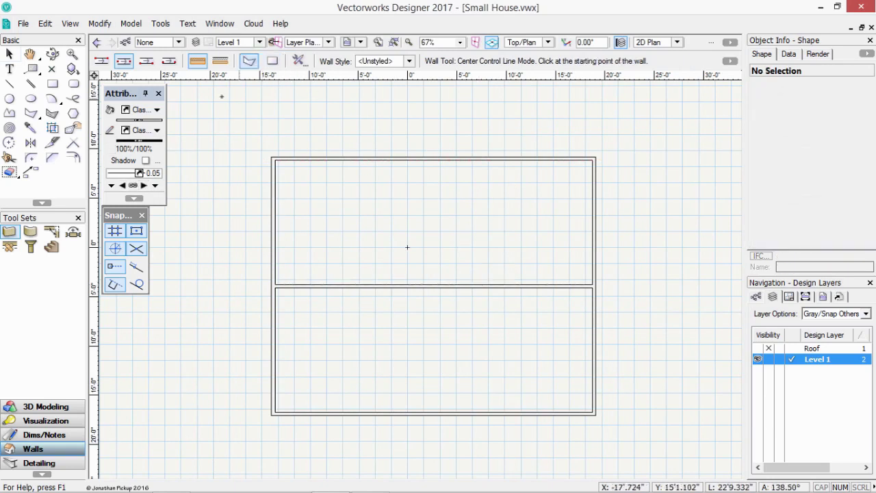
pyautogui.click(433, 160)
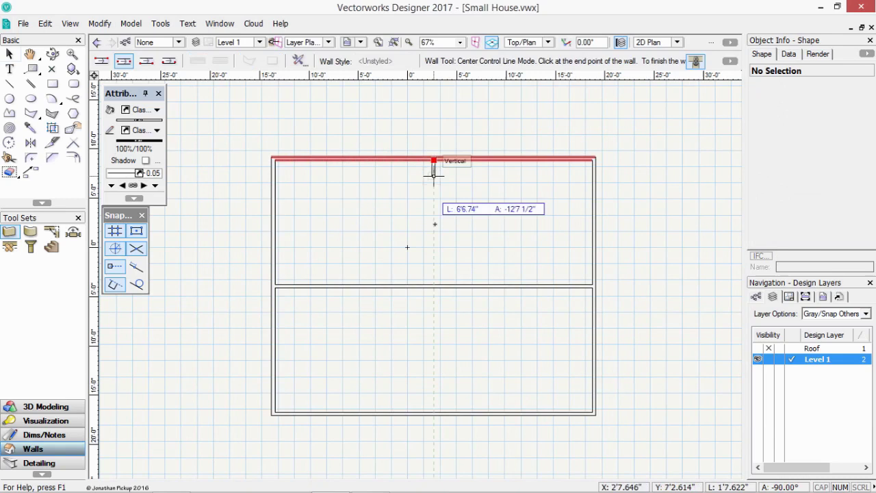
pyautogui.click(433, 284)
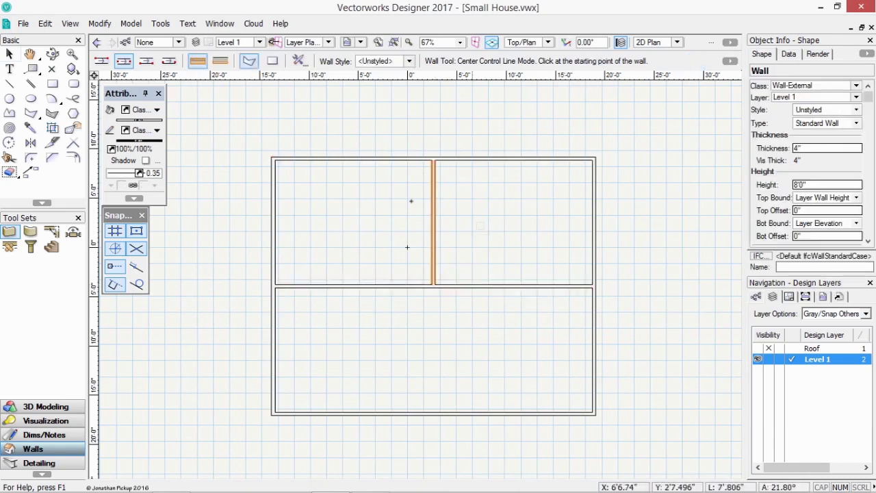
# - Bring up Offset Tool Preferences with the Offset tool in Offset by Distance mode
pyautogui.click(74, 157)
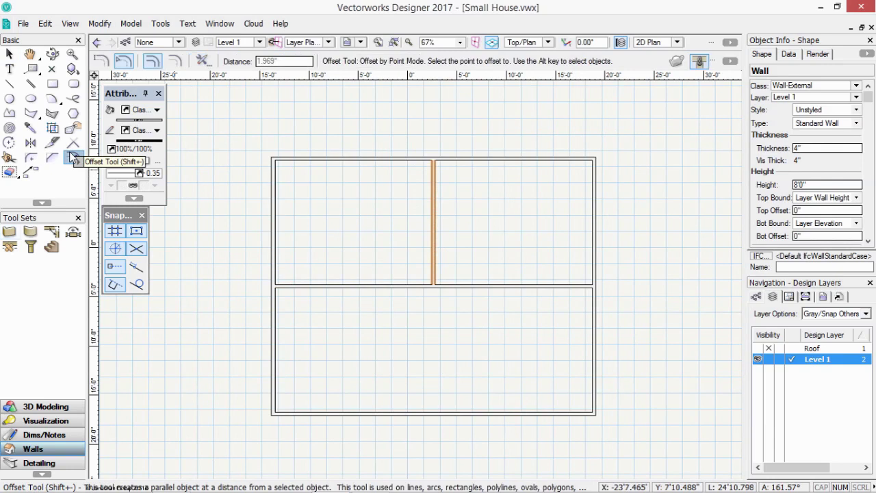
pyautogui.click(102, 62)
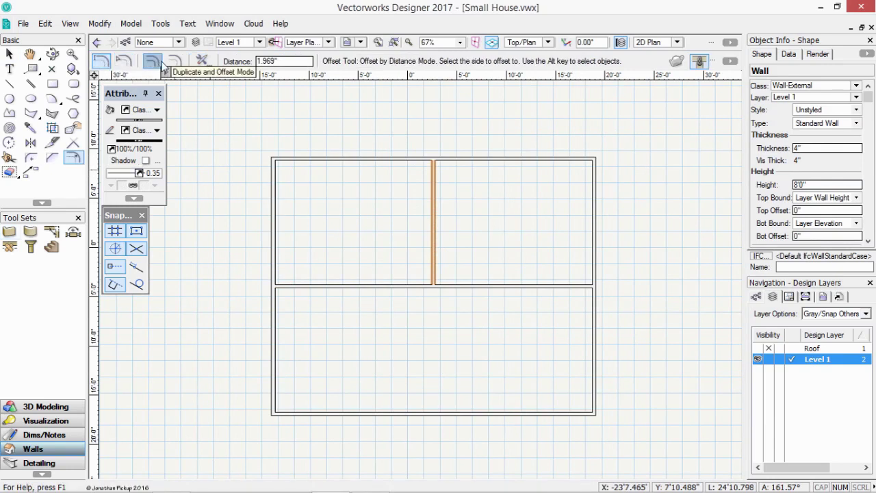
pyautogui.click(202, 61)
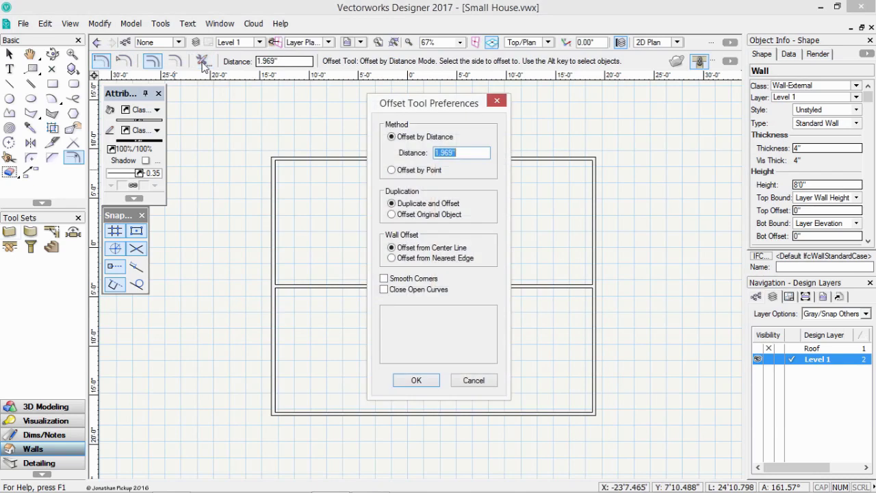
# - Offset a copy of the partition 6'6" to its right, measured from the nearest edge
pyautogui.click(419, 259)
pyautogui.moveTo(465, 151); pyautogui.dragTo(434, 152)
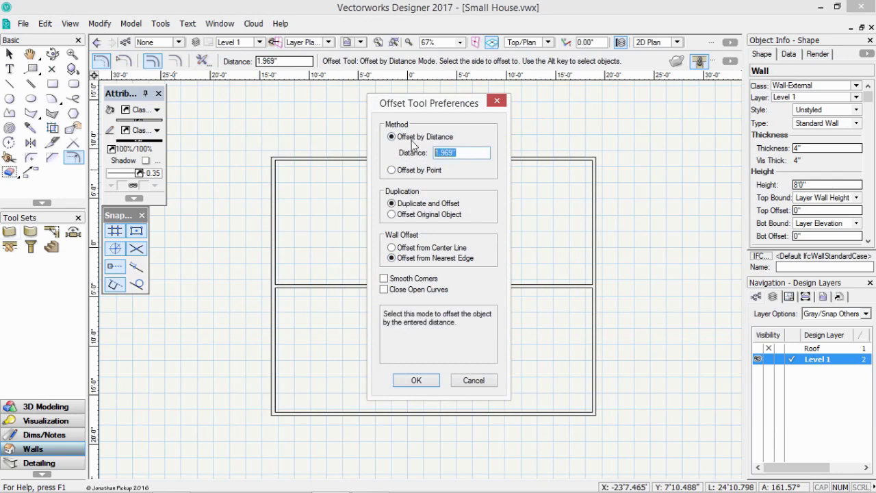
pyautogui.write("6'6")
pyautogui.click(416, 381)
pyautogui.click(499, 222)
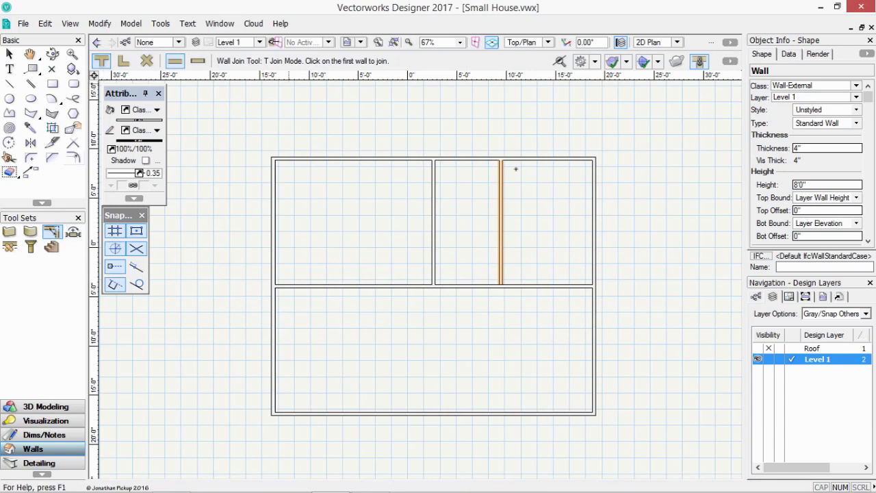
# - Join the new partition to the top wall and L-join the middle wall to the partition
pyautogui.click(503, 179)
pyautogui.click(517, 161)
pyautogui.click(122, 62)
pyautogui.click(500, 200)
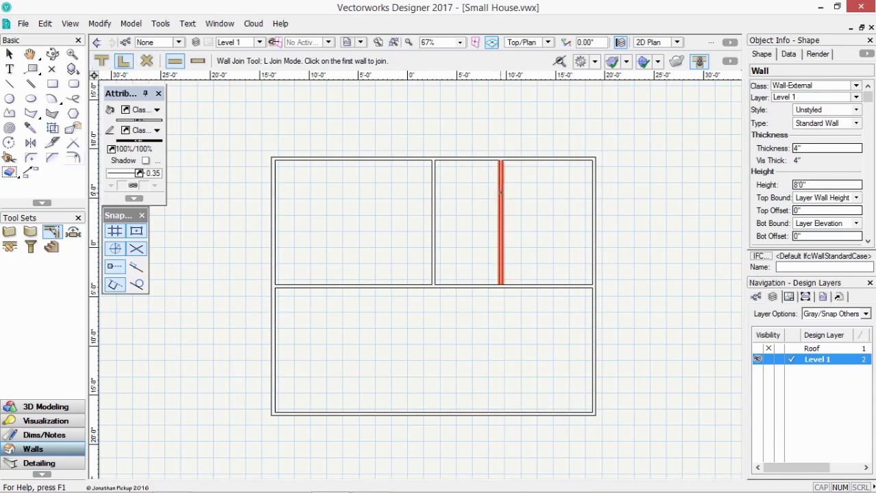
pyautogui.click(477, 161)
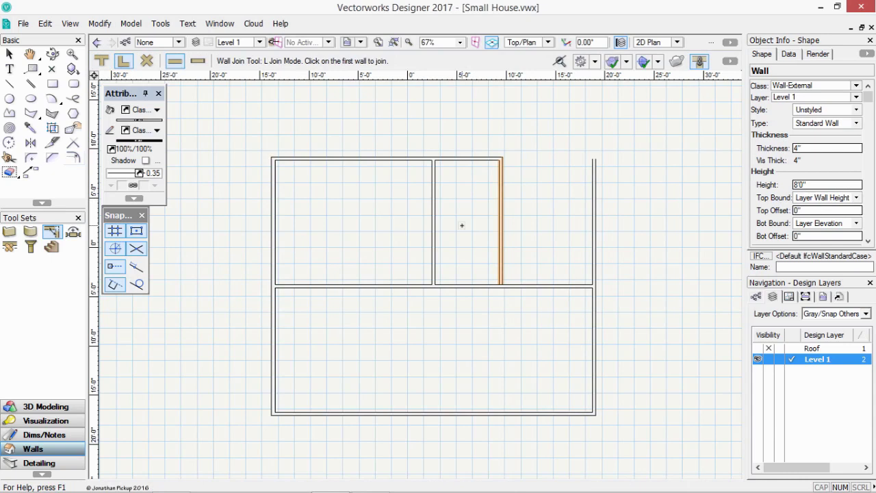
pyautogui.click(492, 285)
pyautogui.click(501, 270)
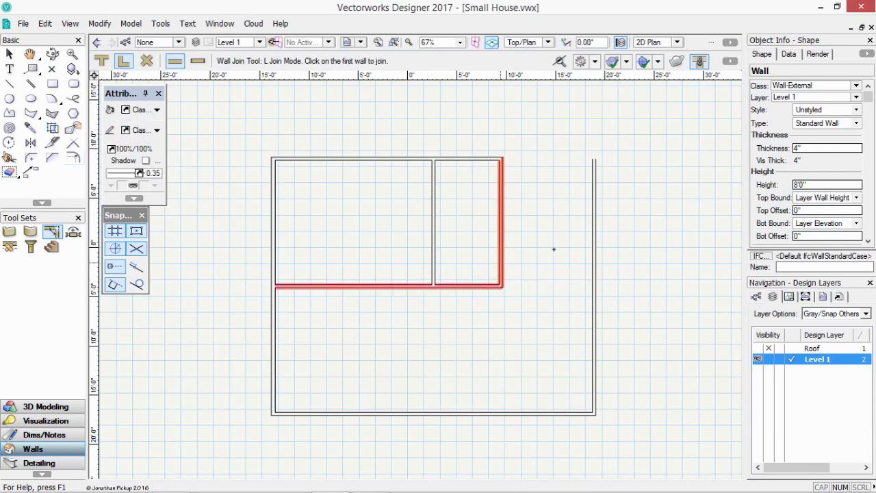
# - T-join the middle wall to the right outer wall and the partition to the middle wall
pyautogui.click(101, 61)
pyautogui.click(485, 284)
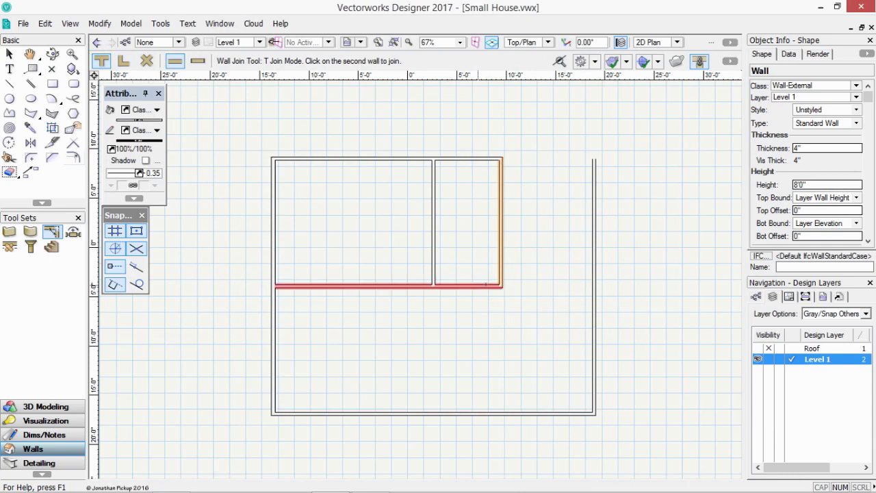
pyautogui.click(588, 293)
pyautogui.click(503, 264)
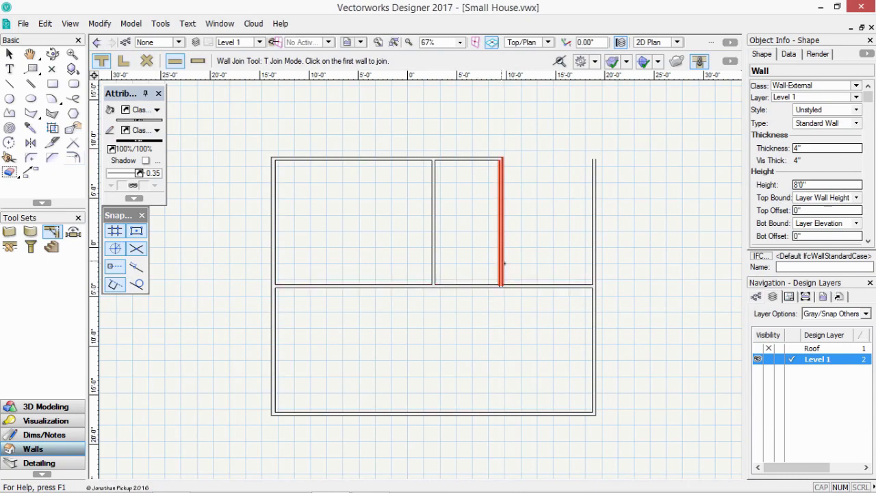
pyautogui.click(522, 283)
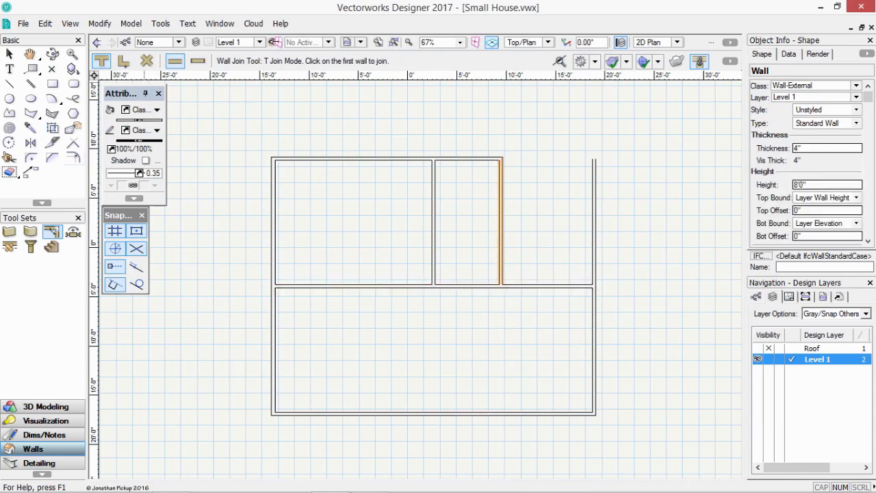
# - L-join the right outer wall to the top wall, then T-join the partition to the top wall
pyautogui.click(124, 63)
pyautogui.click(462, 162)
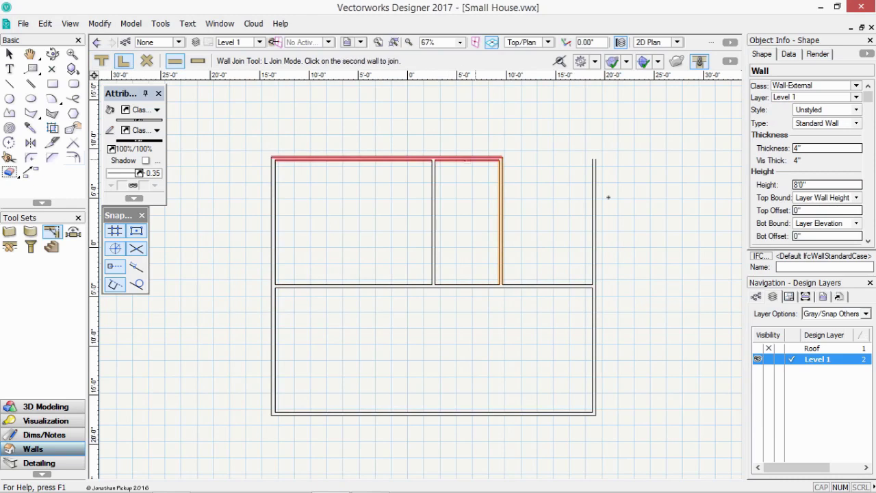
pyautogui.click(593, 198)
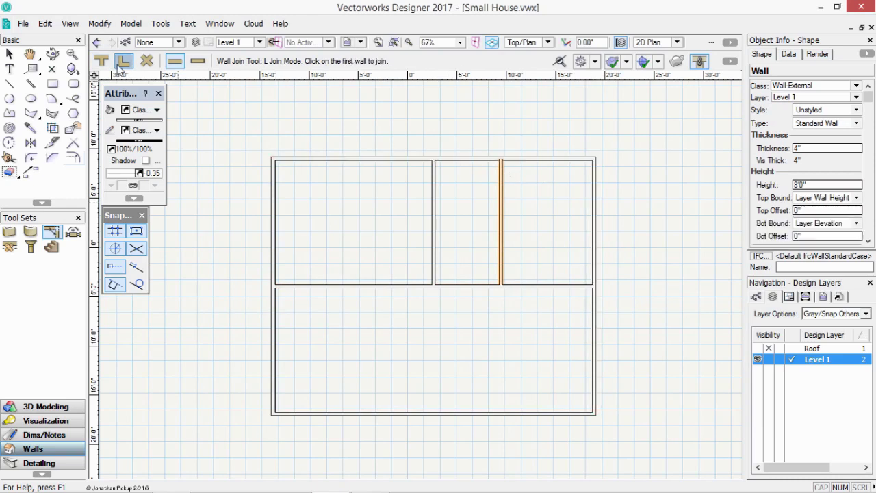
pyautogui.click(100, 61)
pyautogui.click(500, 180)
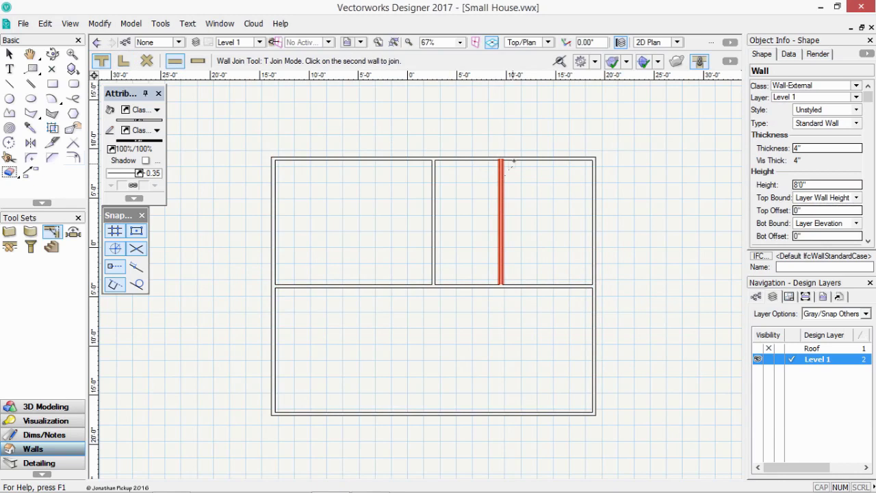
pyautogui.click(579, 160)
# - Zoom in and L-join the top and right exterior walls at the upper-right corner
pyautogui.scroll(1, 604, 154)
pyautogui.scroll(4, 603, 154)
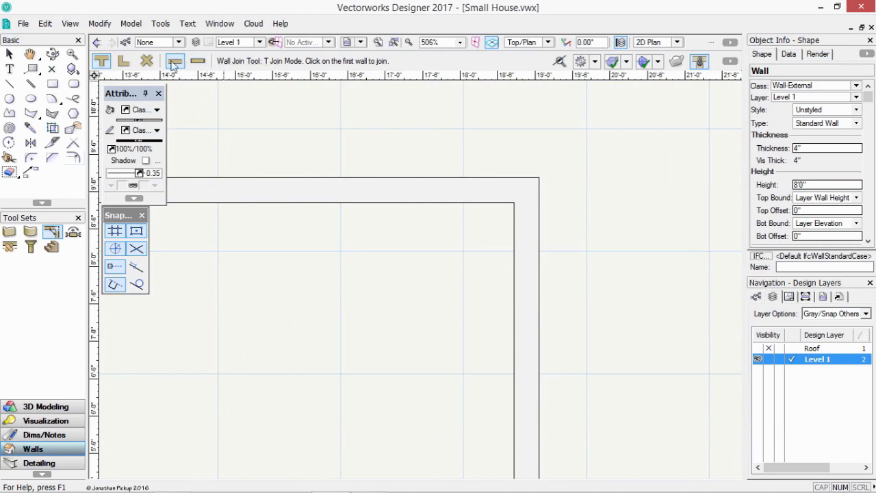
pyautogui.click(124, 61)
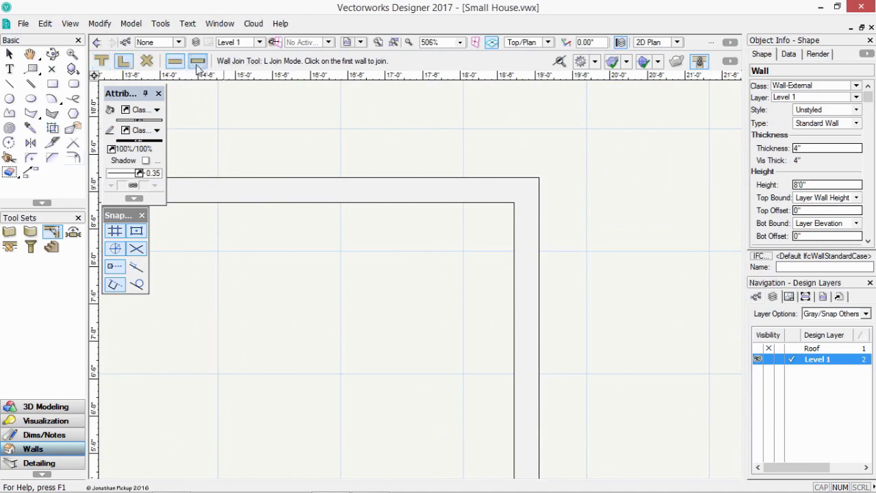
pyautogui.click(454, 199)
pyautogui.click(513, 229)
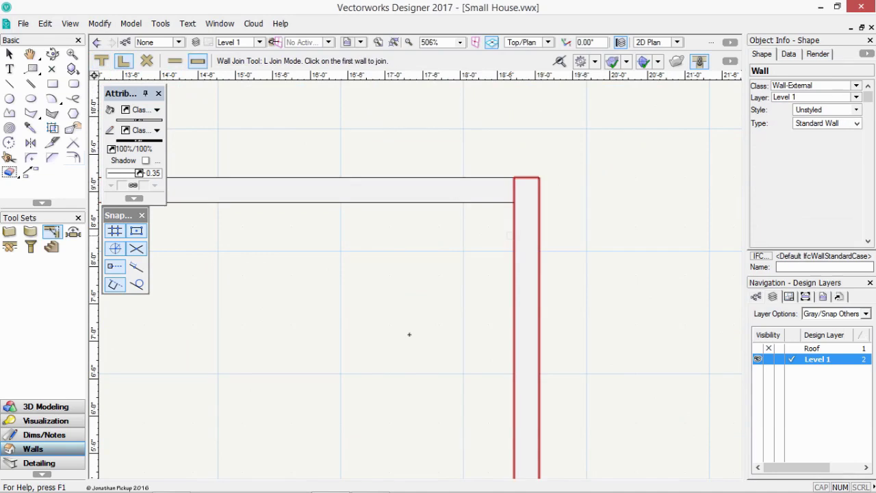
pyautogui.click(520, 315)
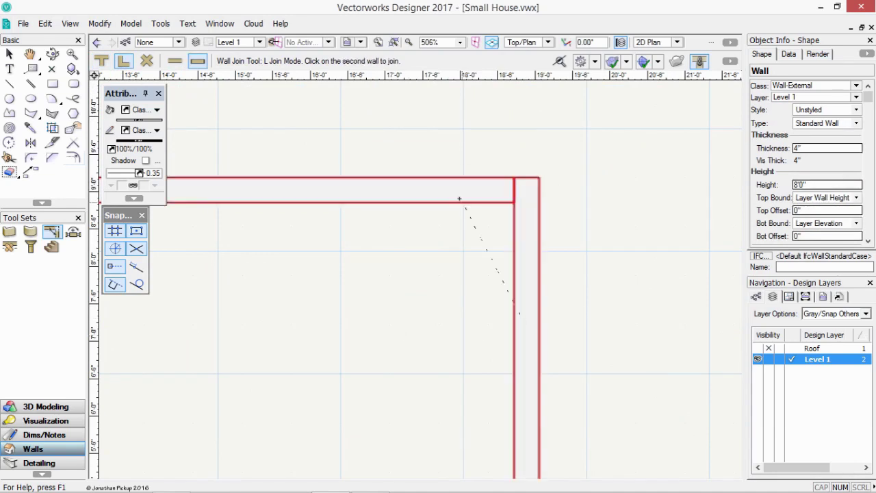
pyautogui.click(457, 217)
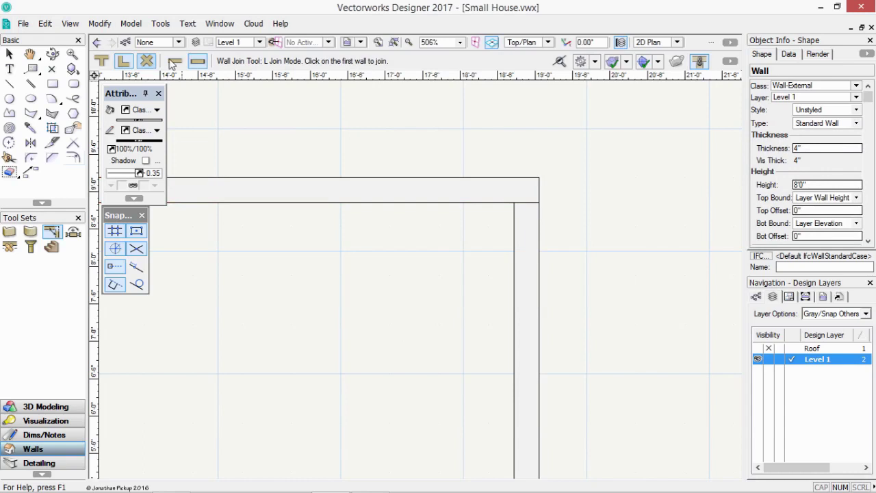
pyautogui.click(520, 244)
pyautogui.scroll(-5, 471, 253)
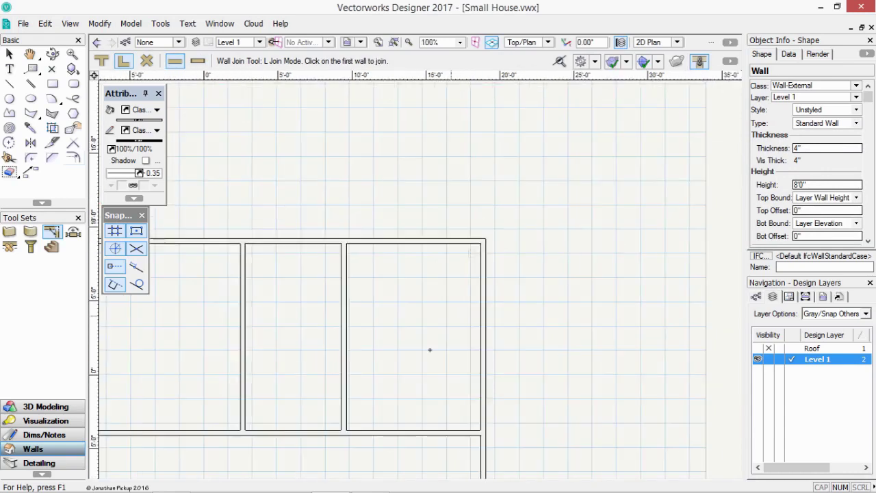